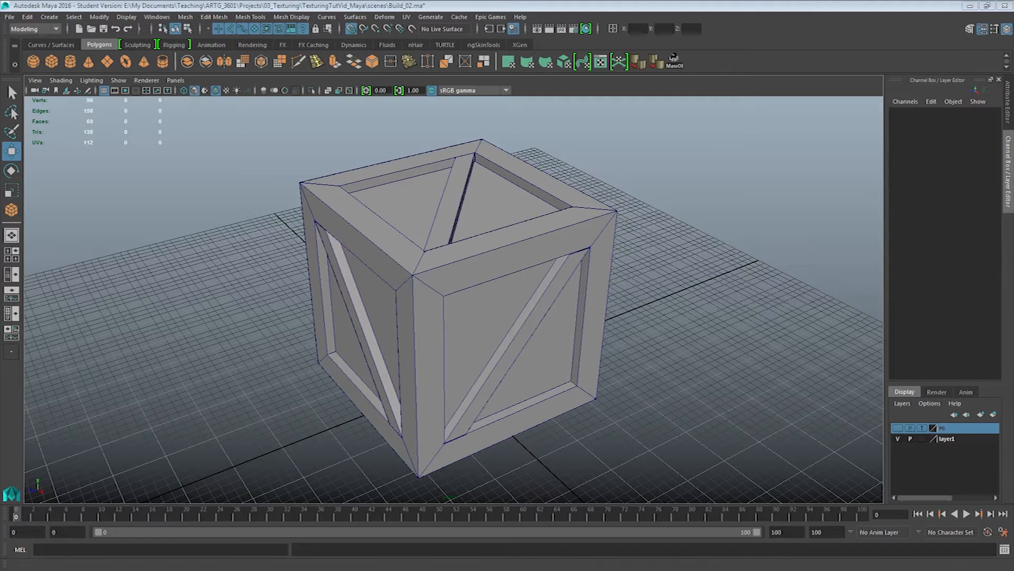
# Open the UV Editor alongside the crate model and enlarge its view of the UV grid
pyautogui.click(157, 16)
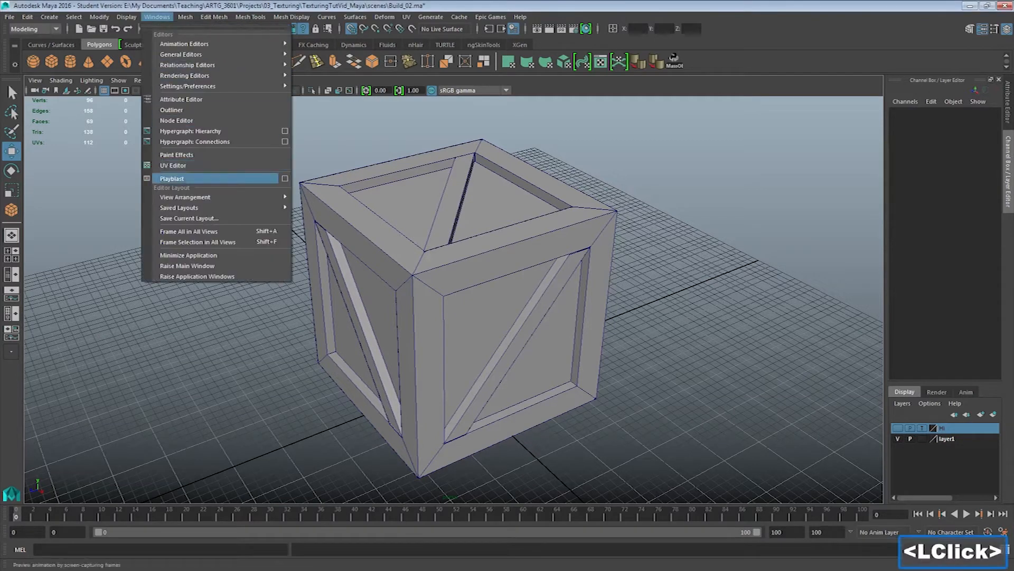
pyautogui.click(173, 166)
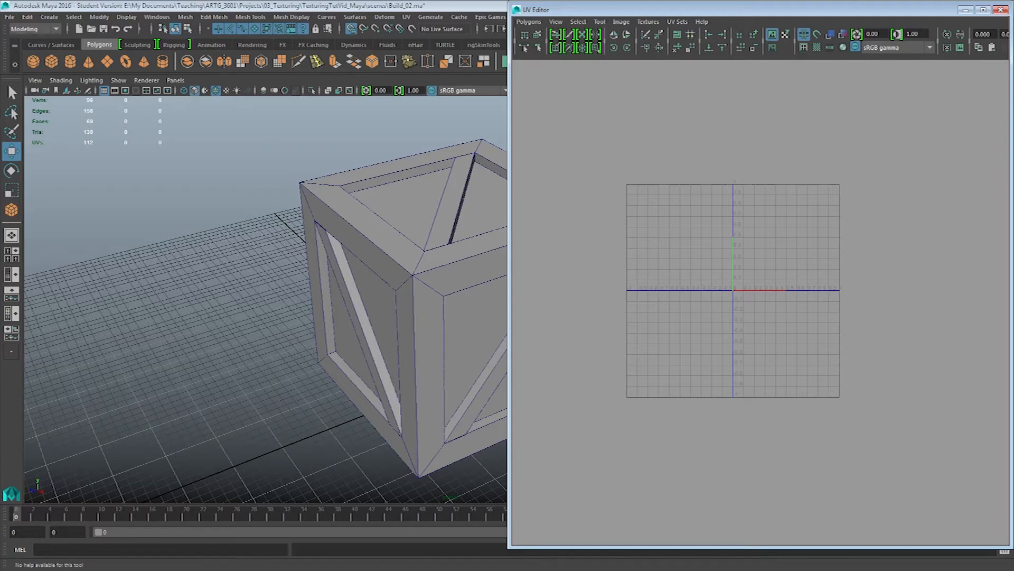
pyautogui.click(222, 222)
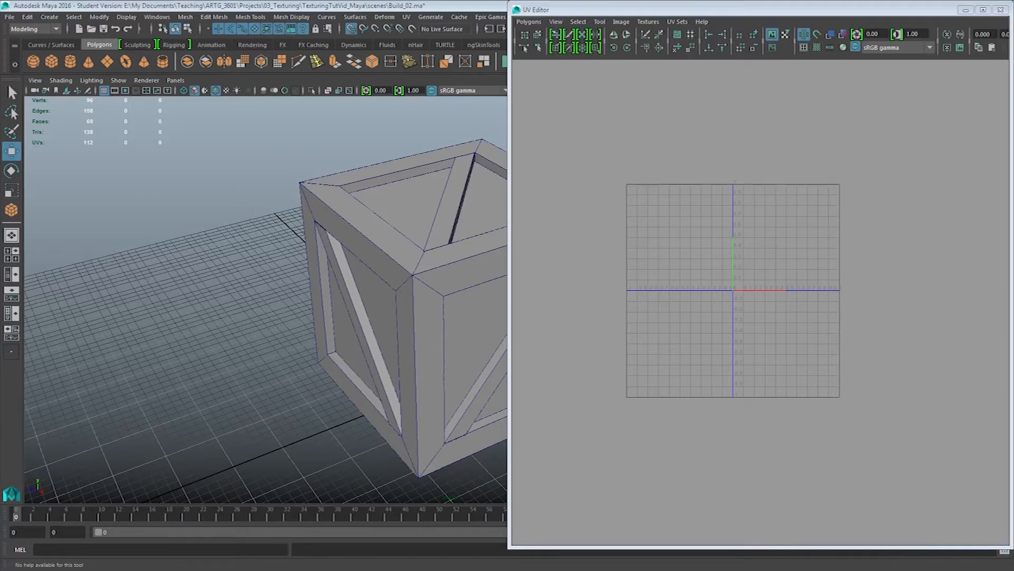
pyautogui.keyDown('alt'); pyautogui.moveTo(750, 295); pyautogui.dragTo(824, 301, button='right'); pyautogui.keyUp('alt')
pyautogui.keyDown('alt'); pyautogui.moveTo(824, 301); pyautogui.dragTo(851, 312, button='middle'); pyautogui.keyUp('alt')
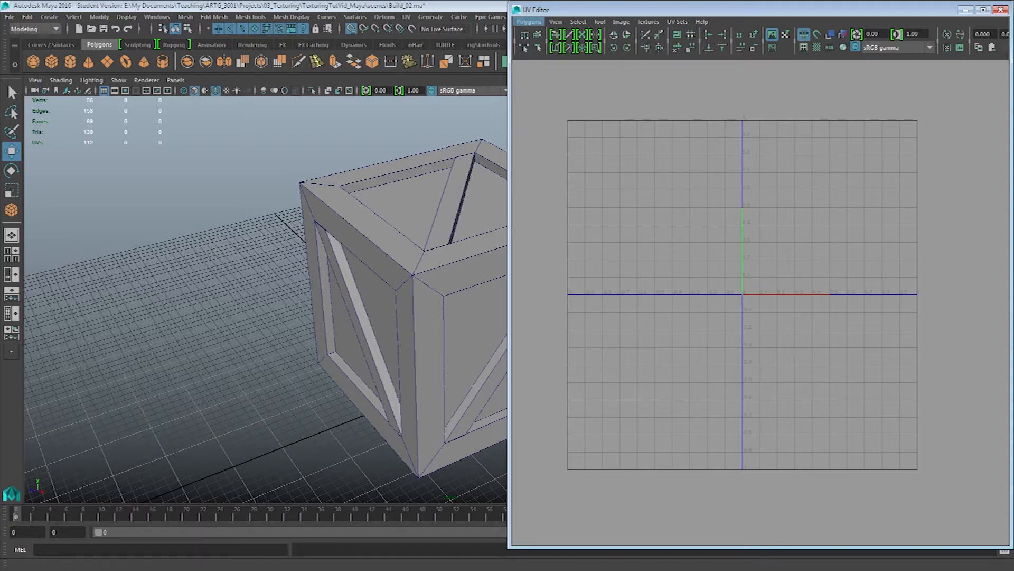
pyautogui.click(578, 22)
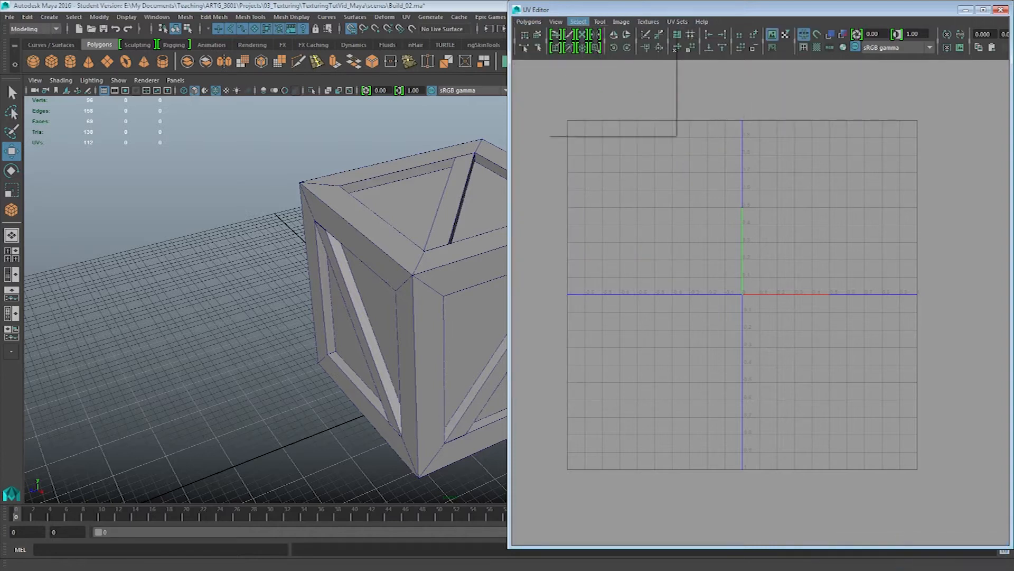
pyautogui.click(529, 21)
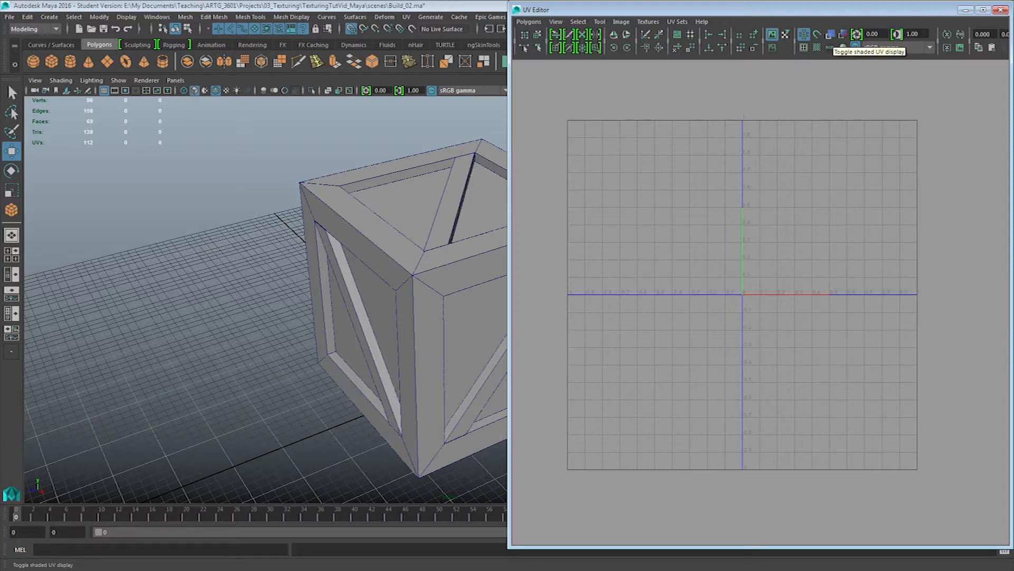
# Select the crate frame and turn on shaded UV display and checkered tiles in the UV Editor
pyautogui.click(497, 260)
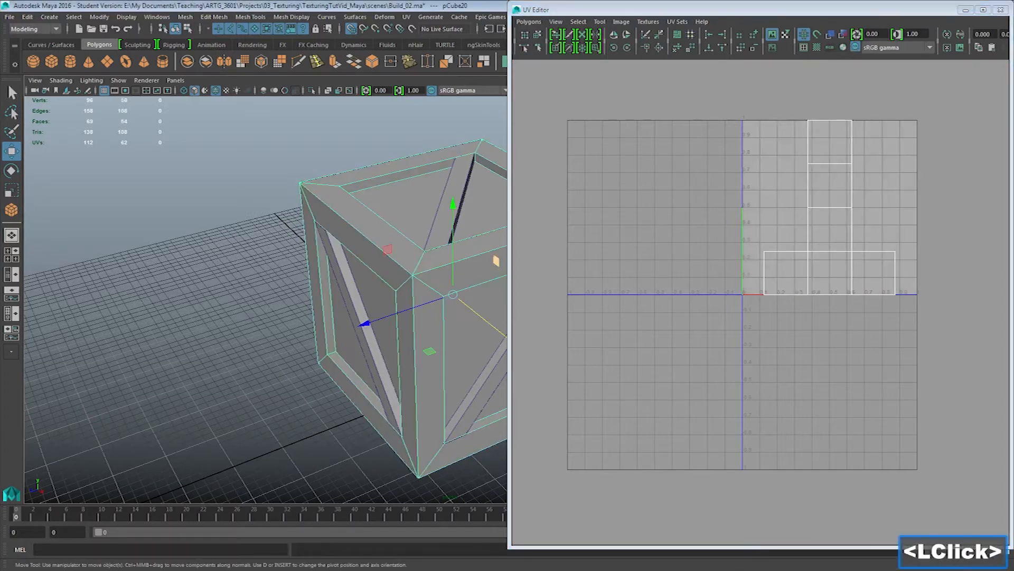
pyautogui.click(830, 34)
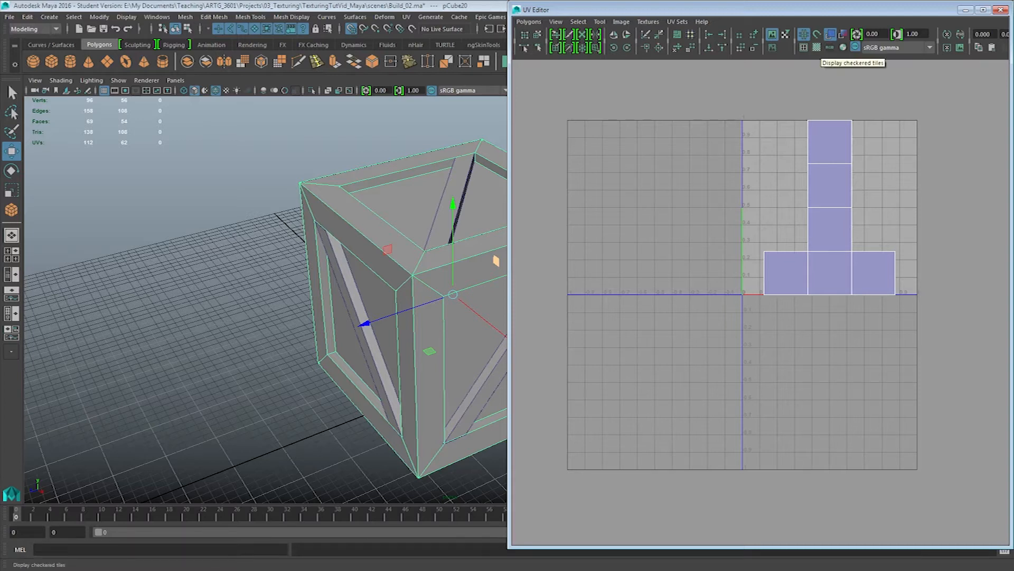
pyautogui.click(816, 47)
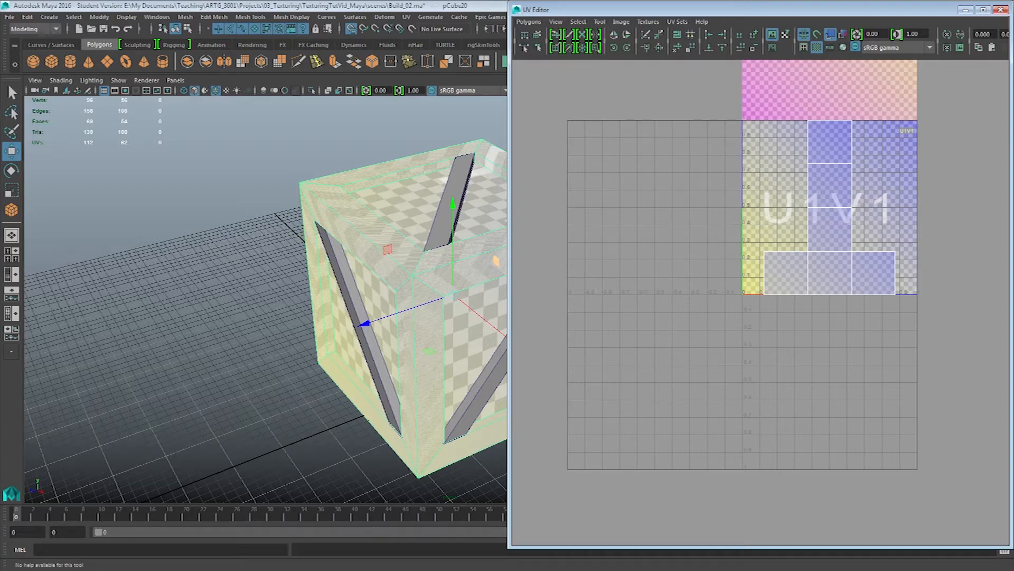
# Inspect the checker pattern on the crate up close and switch the frame to UV point selection
pyautogui.keyDown('alt'); pyautogui.moveTo(370, 317); pyautogui.dragTo(293, 317, button='middle'); pyautogui.keyUp('alt')
pyautogui.keyDown('alt'); pyautogui.moveTo(293, 317); pyautogui.dragTo(370, 359, button='right'); pyautogui.keyUp('alt')
pyautogui.keyDown('alt'); pyautogui.moveTo(365, 339); pyautogui.dragTo(425, 311); pyautogui.keyUp('alt')
pyautogui.moveTo(415, 239); pyautogui.dragTo(416, 267, button='right')
pyautogui.moveTo(362, 188); pyautogui.dragTo(362, 159, button='right')
pyautogui.moveTo(820, 187)
pyautogui.mouseDown(button='right')
pyautogui.moveTo(851, 188)
pyautogui.moveTo(827, 164)
pyautogui.moveTo(795, 177)
pyautogui.moveTo(792, 212)
pyautogui.moveTo(822, 212)
pyautogui.moveTo(820, 189)
pyautogui.mouseUp(button='right')
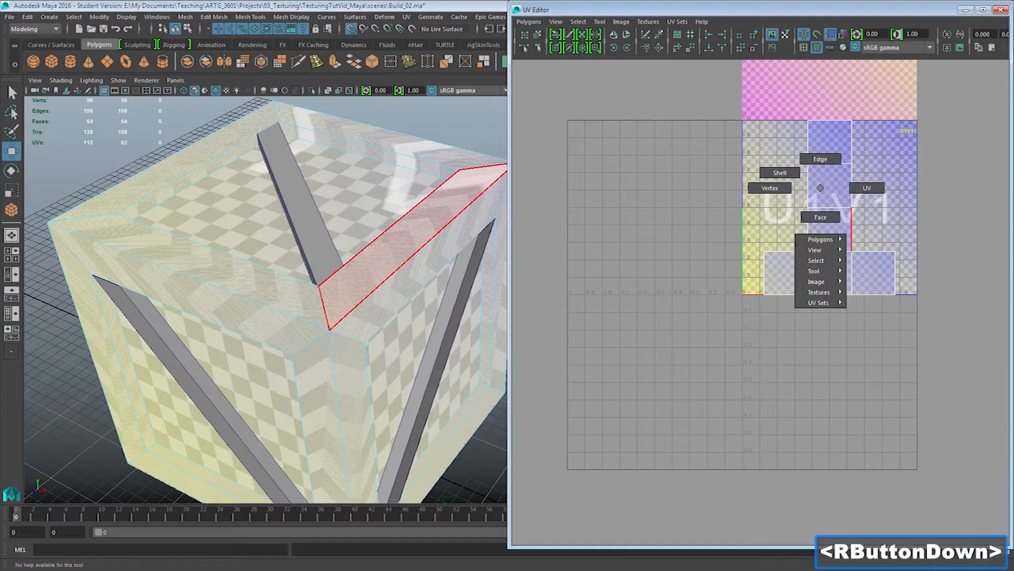
pyautogui.moveTo(820, 188); pyautogui.dragTo(850, 188, button='right')
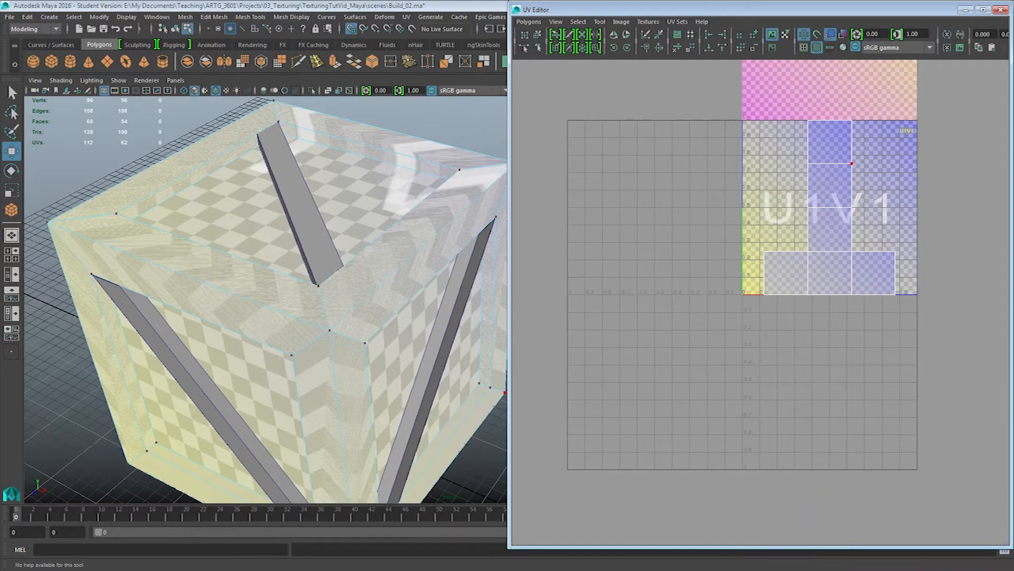
# Try moving a single corner UV and the frame's whole UV layout, undoing each move
pyautogui.click(808, 120)
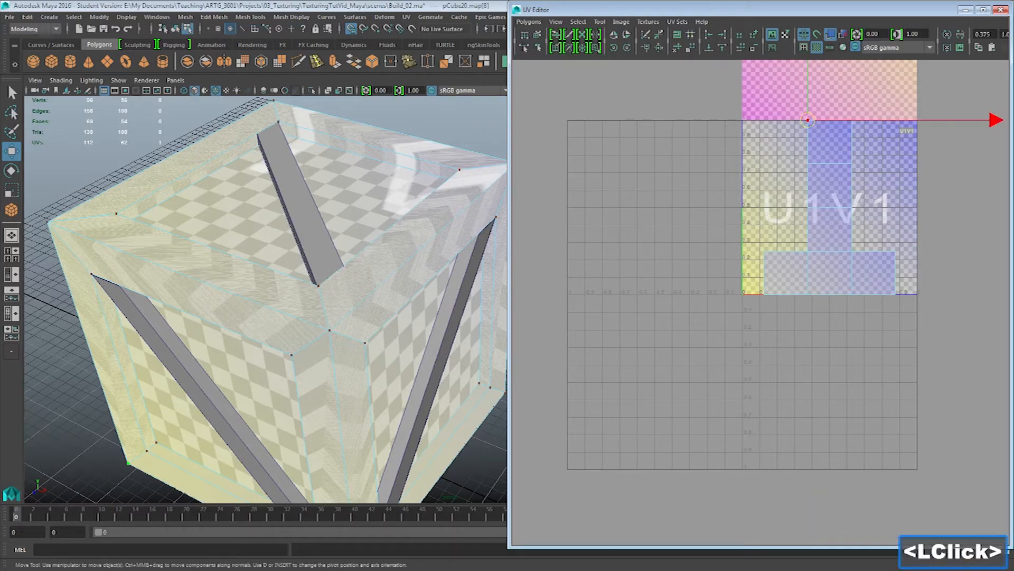
pyautogui.moveTo(808, 120); pyautogui.dragTo(812, 128)
pyautogui.hotkey('ctrl', 'z')
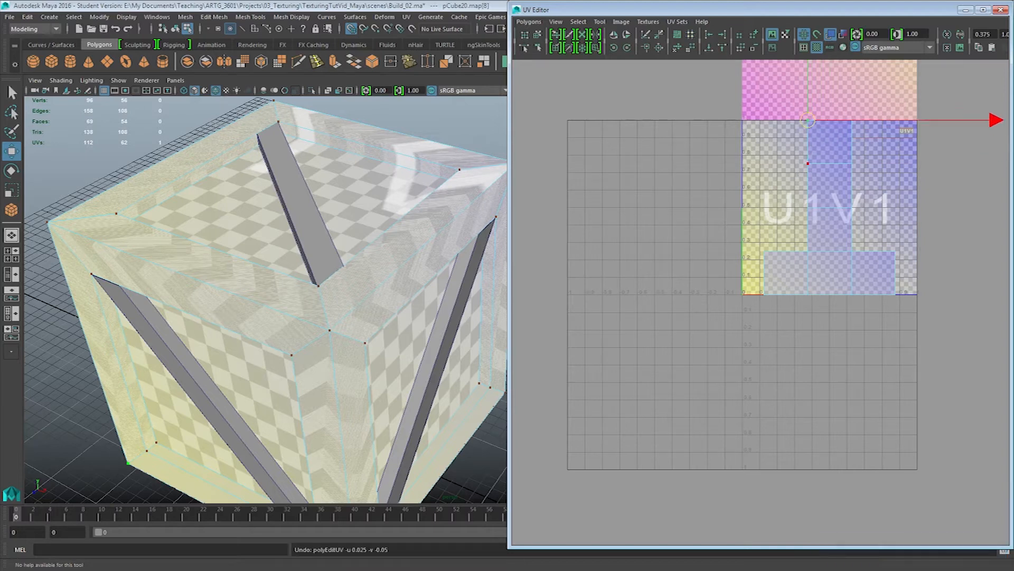
pyautogui.doubleClick(808, 120)
pyautogui.moveTo(829, 207); pyautogui.dragTo(812, 181)
pyautogui.hotkey('ctrl', 'z')
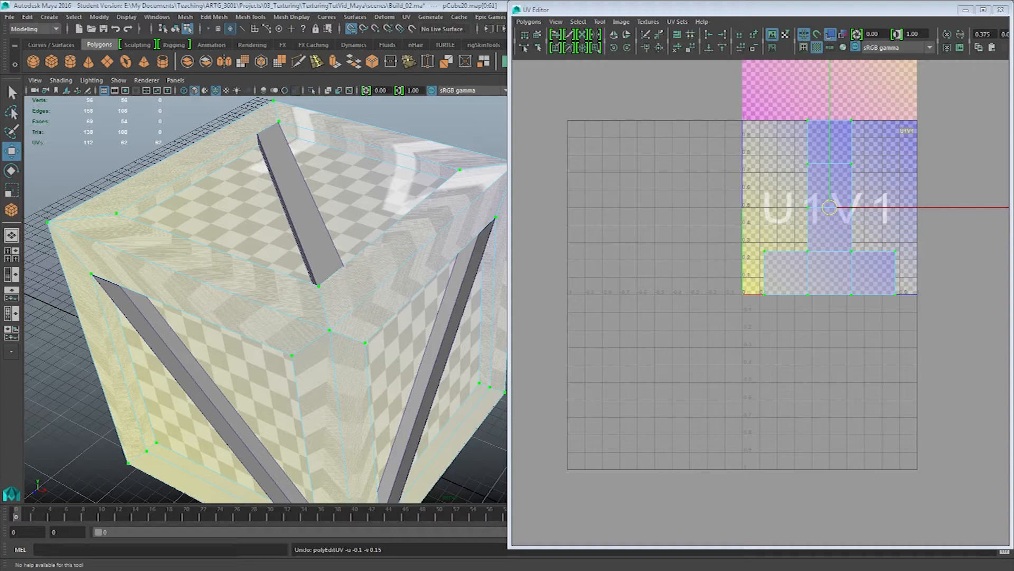
# Create a polygon cube on the grid beside the crate
pyautogui.keyDown('alt'); pyautogui.moveTo(338, 301); pyautogui.dragTo(228, 290); pyautogui.keyUp('alt')
pyautogui.keyDown('alt'); pyautogui.moveTo(227, 291); pyautogui.dragTo(349, 277, button='middle'); pyautogui.keyUp('alt')
pyautogui.keyDown('alt'); pyautogui.moveTo(350, 277); pyautogui.dragTo(306, 275, button='right'); pyautogui.keyUp('alt')
pyautogui.click(51, 61)
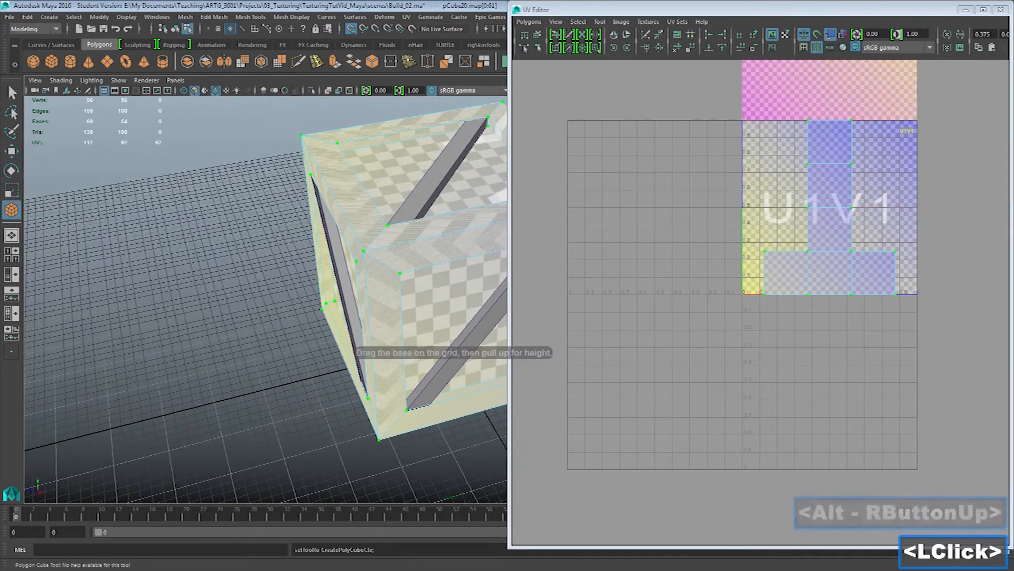
pyautogui.keyDown('shift'); pyautogui.moveTo(189, 388); pyautogui.dragTo(285, 425); pyautogui.keyUp('shift')
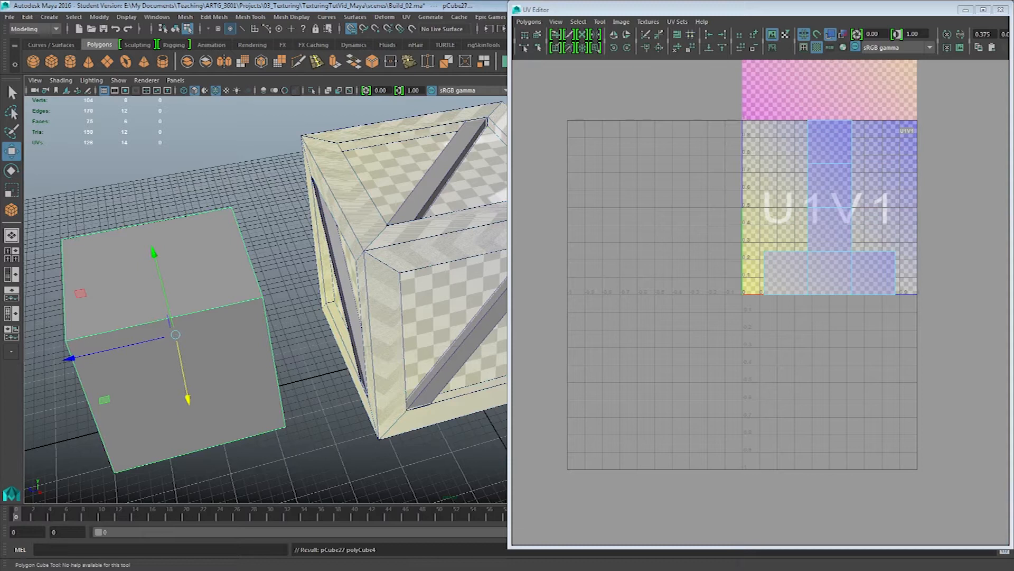
# Include the crate frame in the selection and open the Planar Mapping options
pyautogui.click(400, 272)
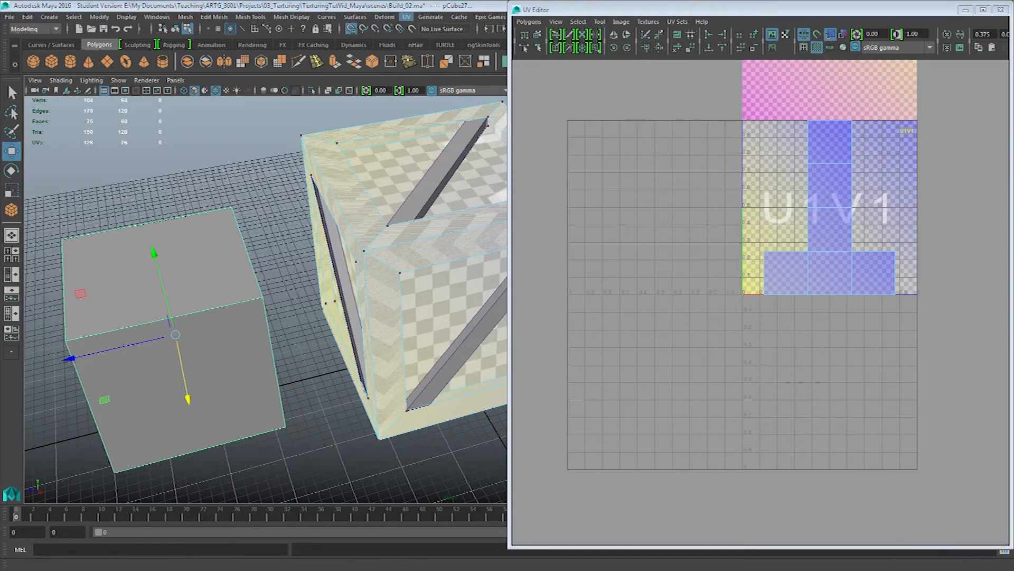
pyautogui.click(406, 16)
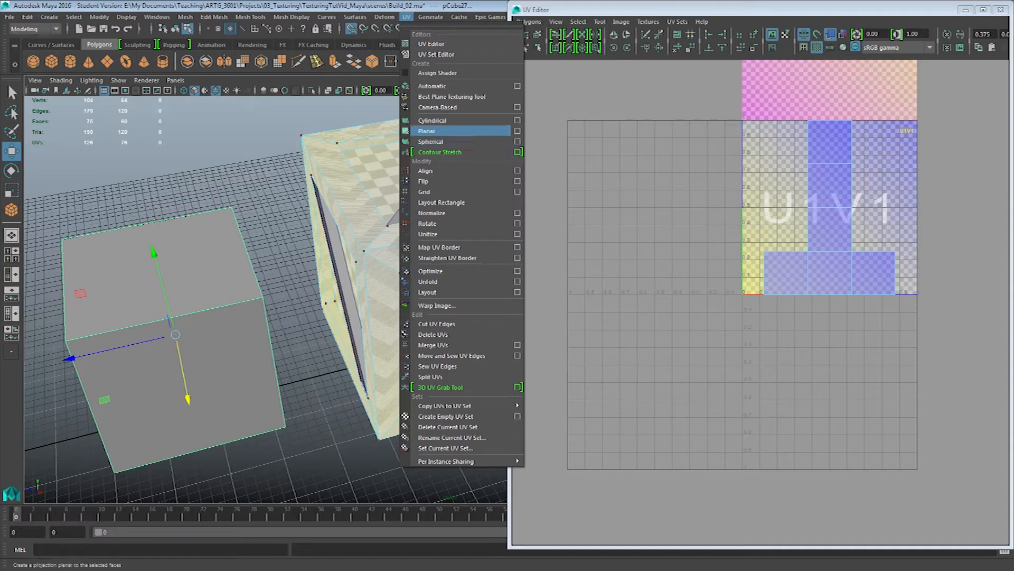
pyautogui.keyDown('alt'); pyautogui.moveTo(328, 264); pyautogui.dragTo(251, 315, button='middle'); pyautogui.keyUp('alt')
pyautogui.click(407, 16)
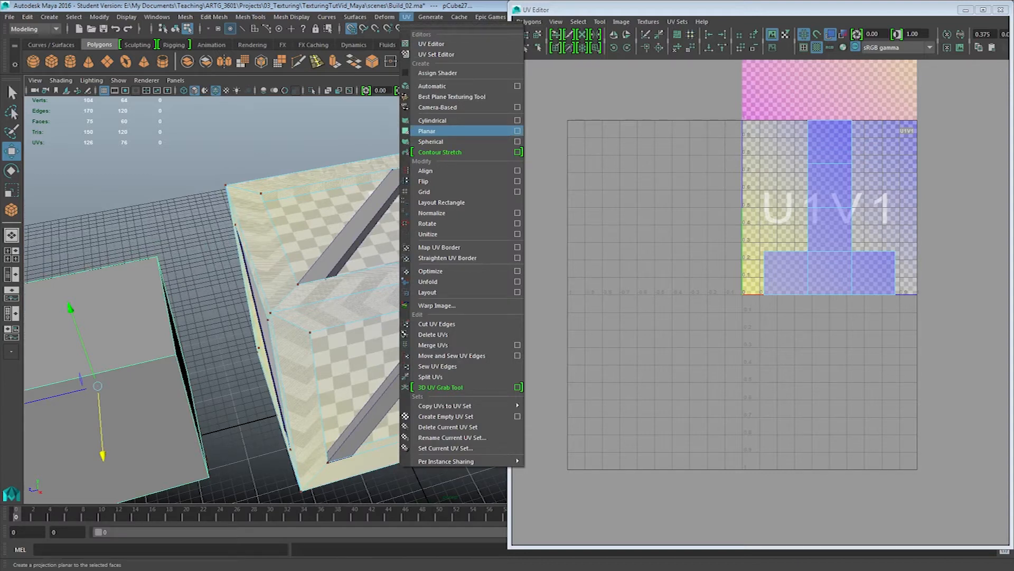
pyautogui.click(438, 130)
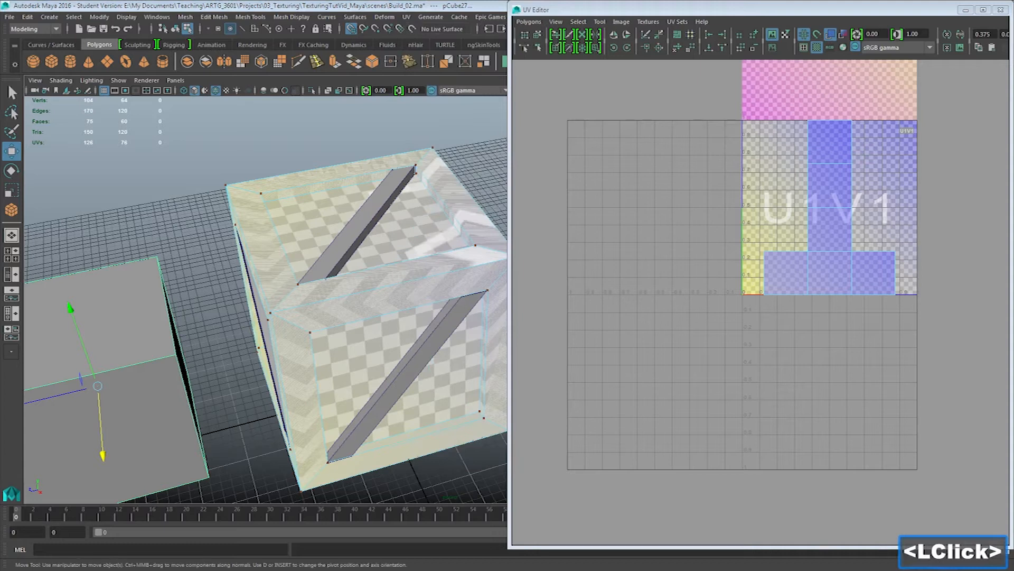
pyautogui.moveTo(0, 130); pyautogui.dragTo(566, 129)
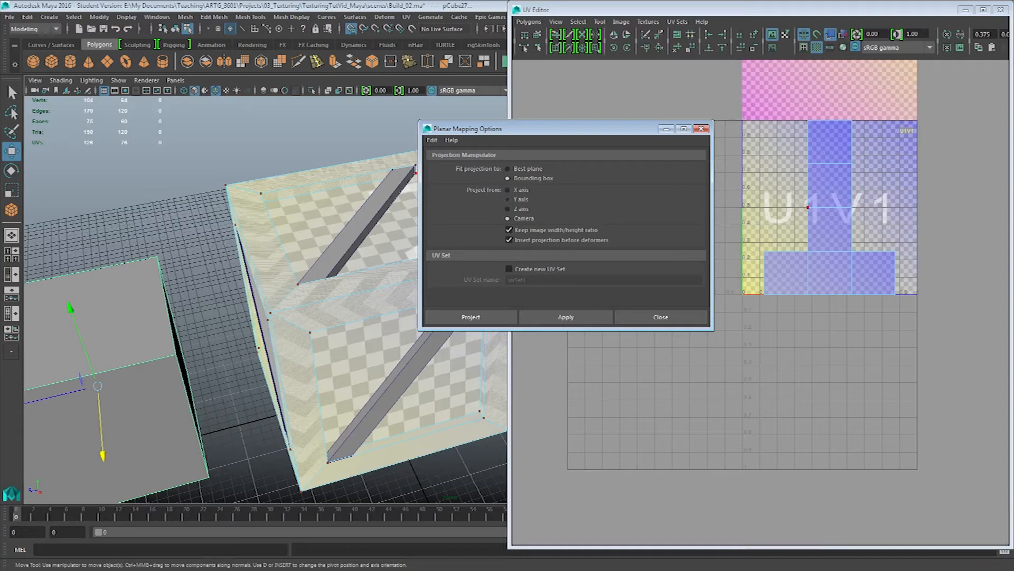
pyautogui.keyDown('alt'); pyautogui.moveTo(159, 317); pyautogui.dragTo(190, 317); pyautogui.keyUp('alt')
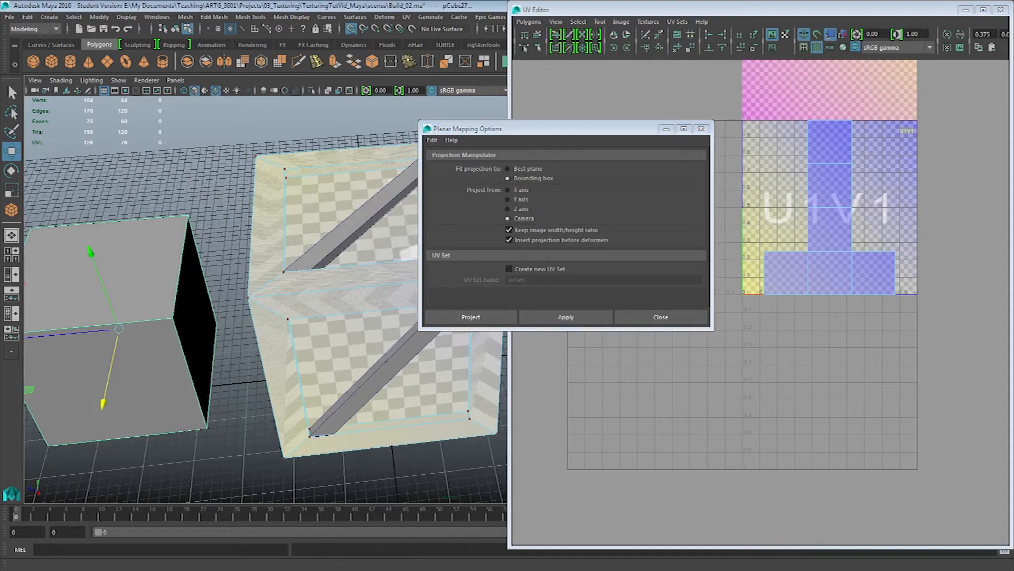
# Delete the extra cube beside the crate
pyautogui.click(224, 195)
pyautogui.click(225, 196)
pyautogui.press('Delete')
pyautogui.moveTo(152, 255); pyautogui.dragTo(200, 239, button='right')
pyautogui.click(167, 253)
pyautogui.press('Delete')
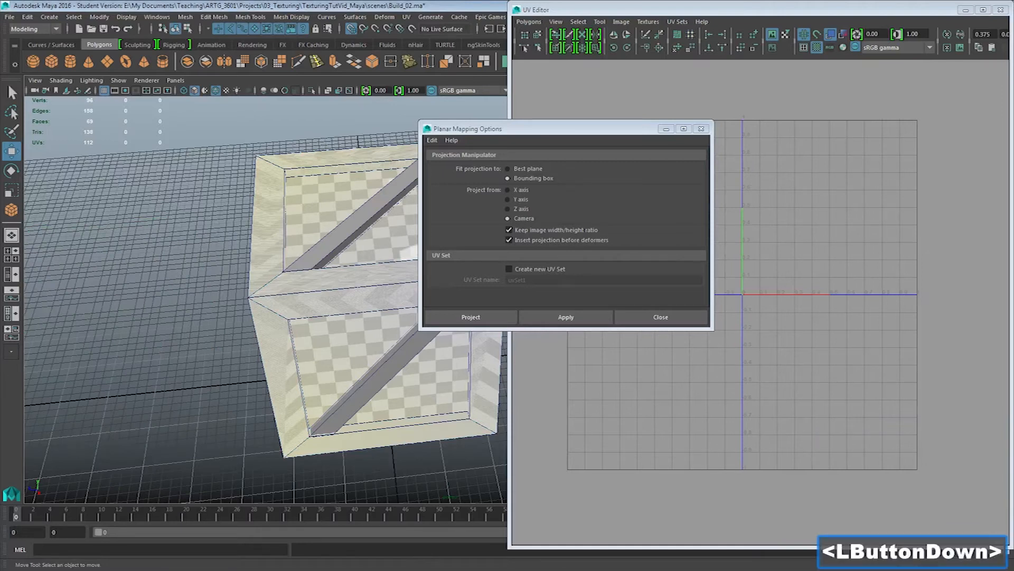
# Select the crate frame and isolate it in the viewport so the diagonal planks are hidden
pyautogui.click(322, 296)
pyautogui.keyDown('alt'); pyautogui.moveTo(322, 295); pyautogui.dragTo(279, 328, button='middle'); pyautogui.keyUp('alt')
pyautogui.keyDown('alt'); pyautogui.moveTo(279, 329); pyautogui.dragTo(288, 296); pyautogui.keyUp('alt')
pyautogui.hotkey('ctrl', '1')
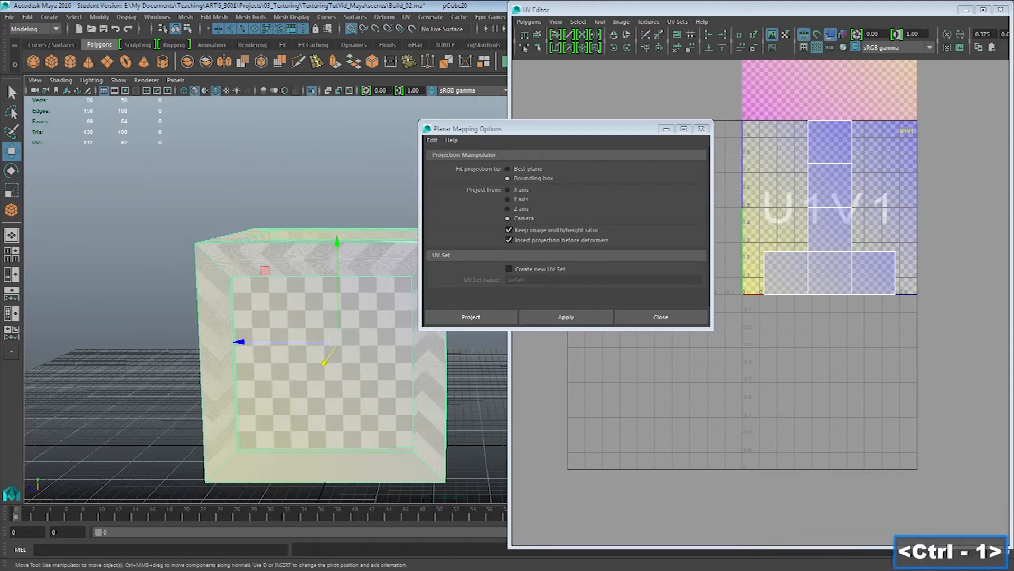
pyautogui.keyDown('alt'); pyautogui.moveTo(310, 238); pyautogui.dragTo(325, 302); pyautogui.keyUp('alt')
# Close the Planar Mapping options, select the crate's recessed top face and grow the selection twice to include the surrounding top border
pyautogui.moveTo(336, 227); pyautogui.dragTo(329, 249, button='right')
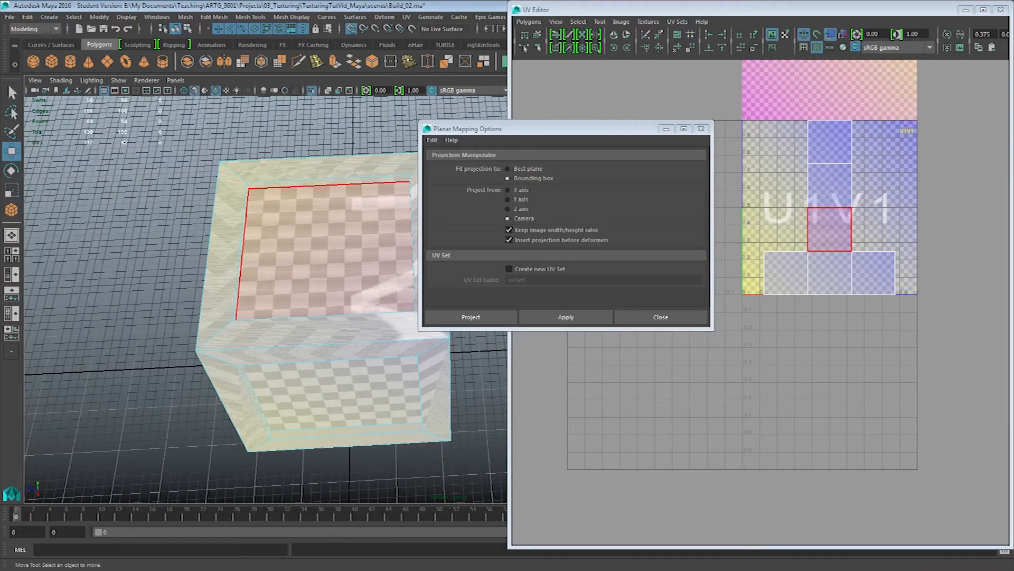
pyautogui.click(661, 318)
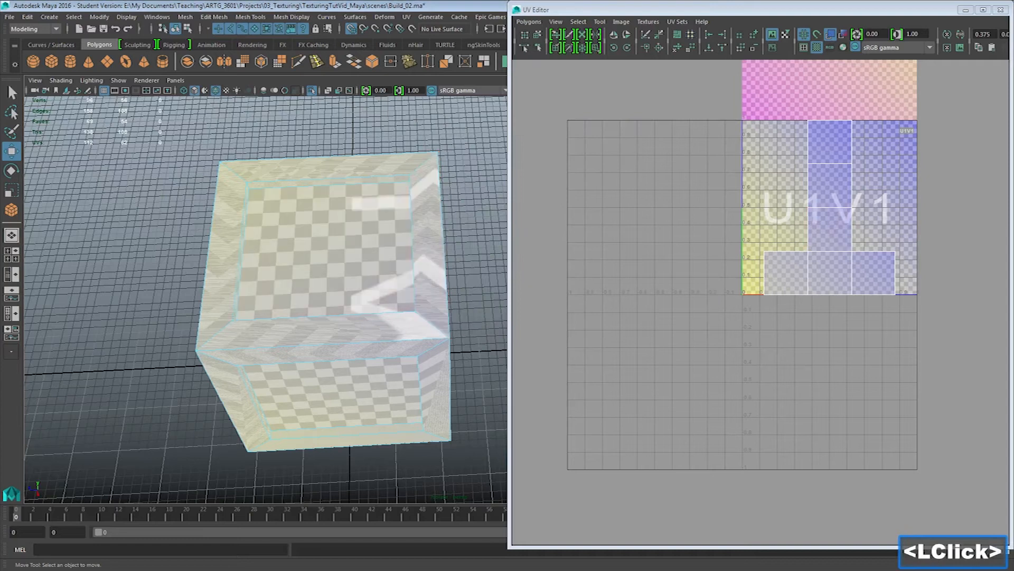
pyautogui.click(328, 247)
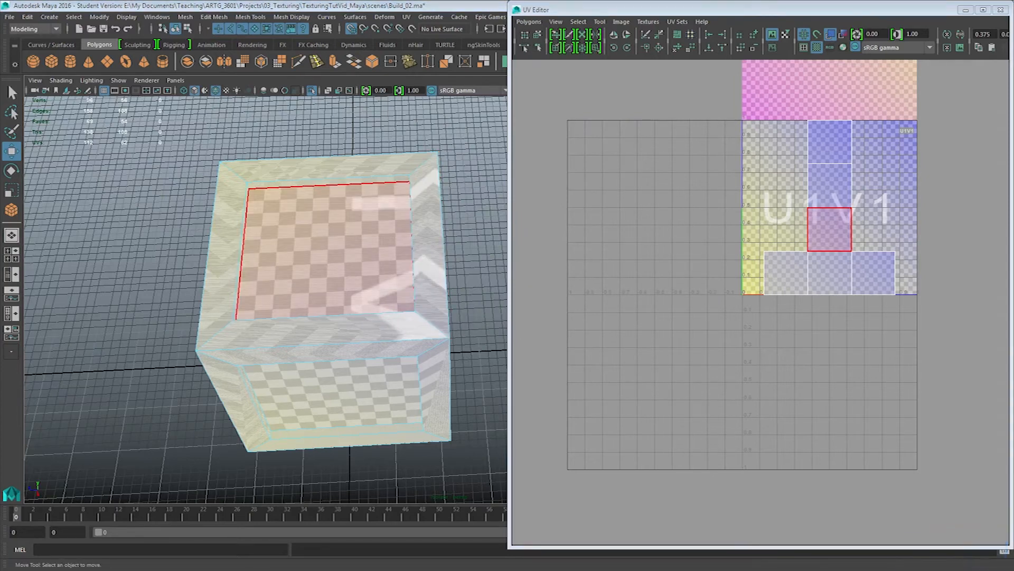
pyautogui.click(323, 250)
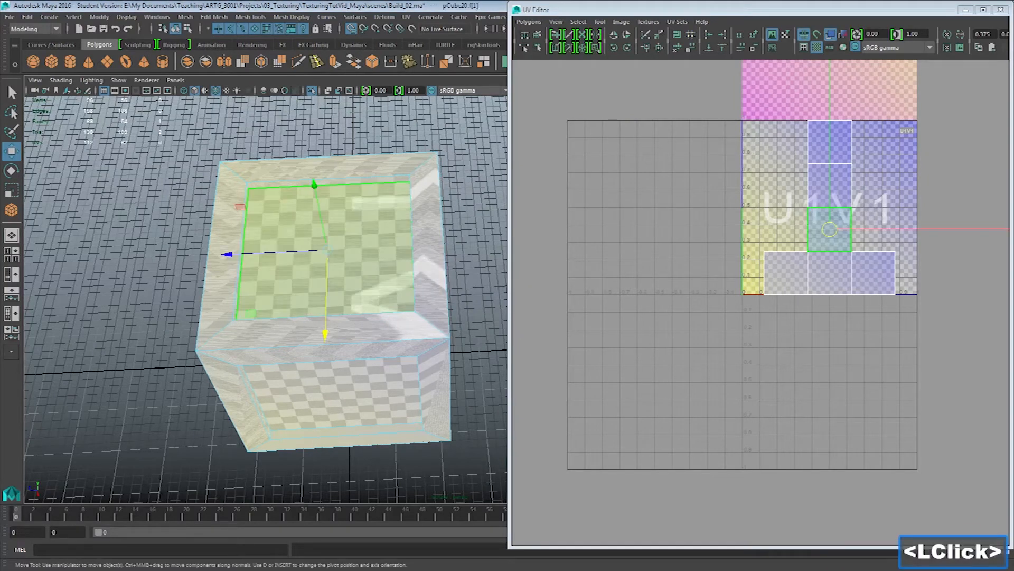
pyautogui.hotkey('shift', '.')
pyautogui.hotkey('shift', '.')
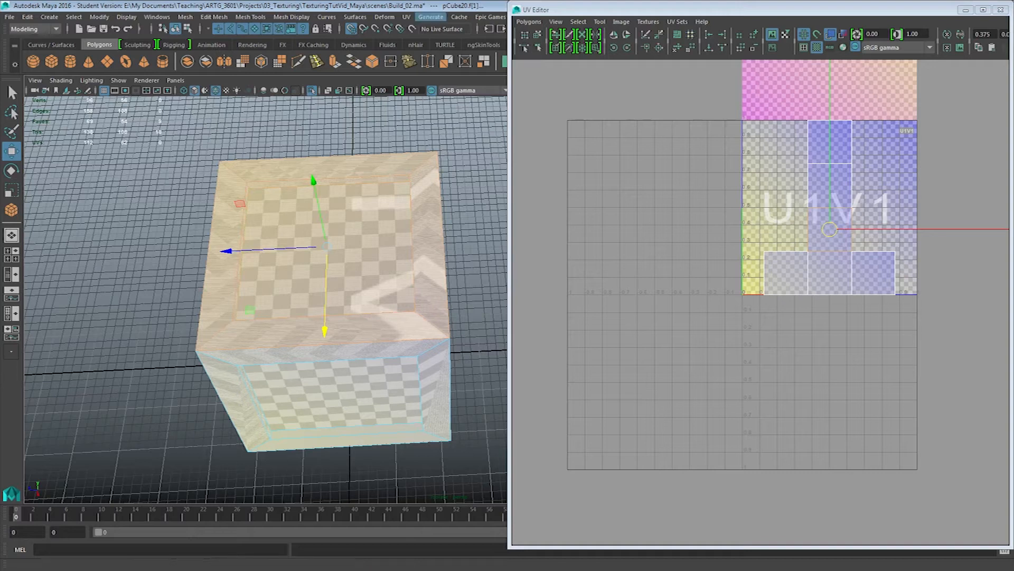
# Apply a planar UV projection from the Y axis to the selected top faces, keeping the image width/height ratio
pyautogui.click(406, 17)
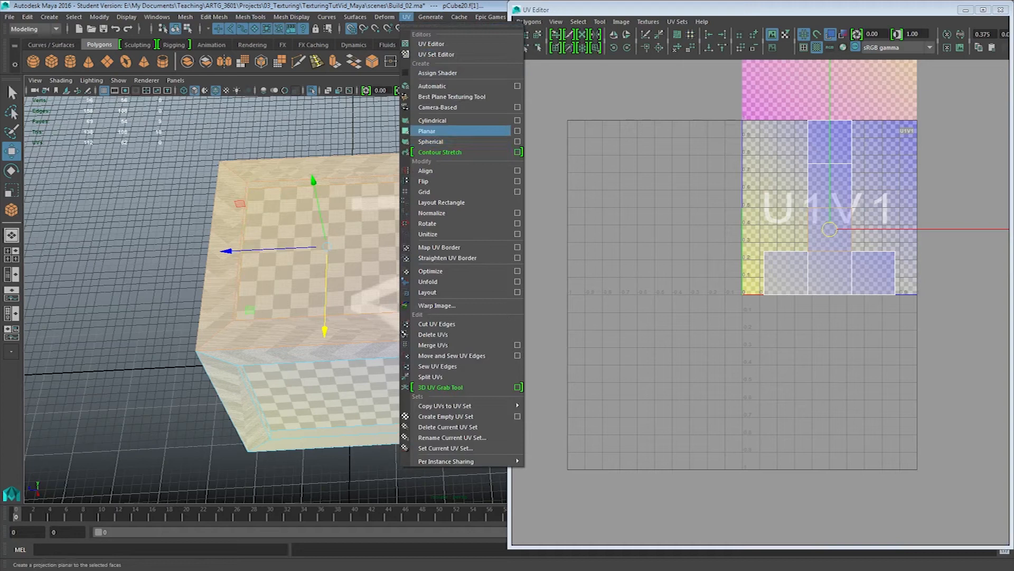
pyautogui.click(518, 131)
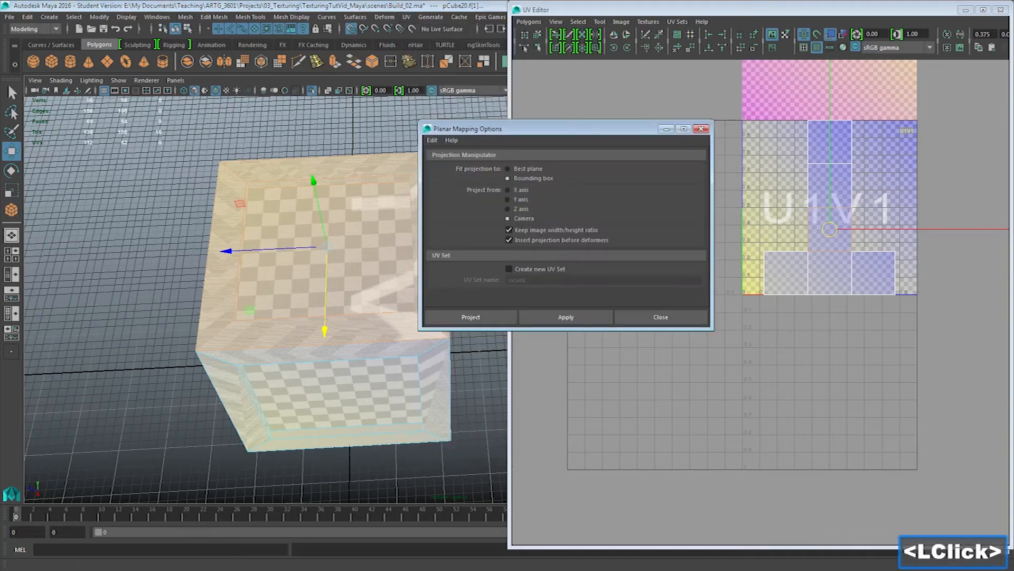
pyautogui.moveTo(528, 128); pyautogui.dragTo(585, 128)
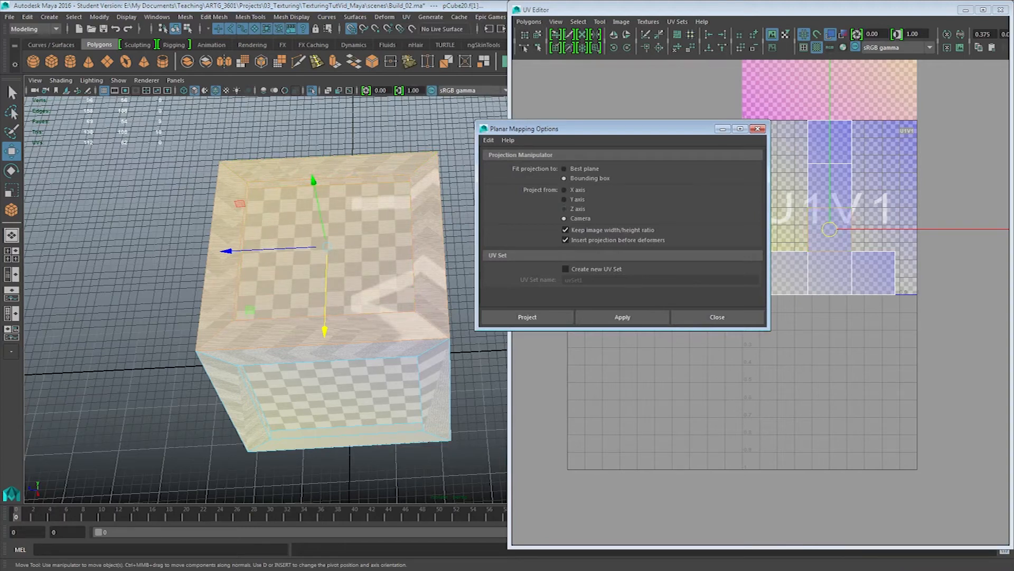
pyautogui.click(565, 199)
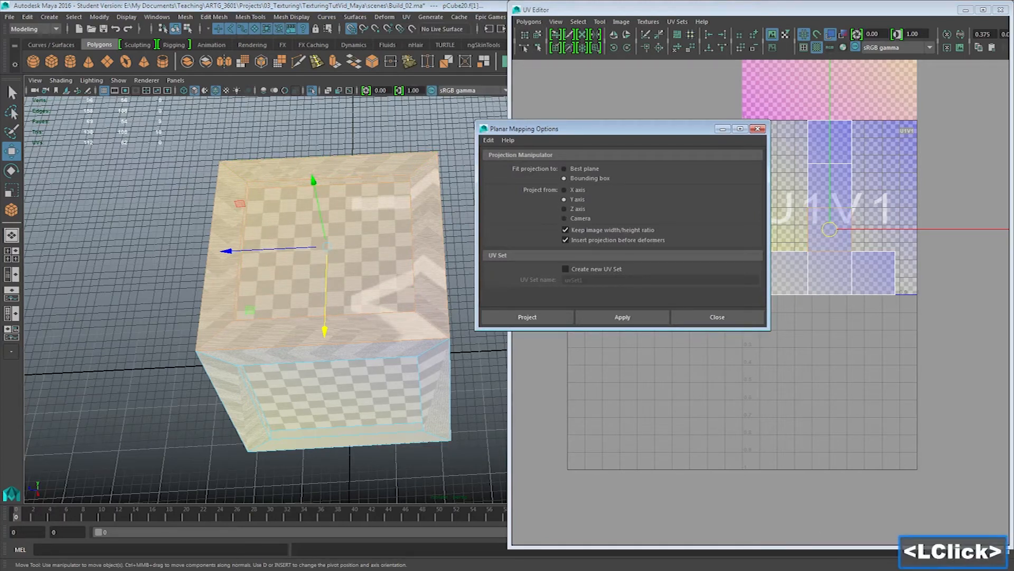
pyautogui.click(622, 317)
pyautogui.moveTo(582, 128); pyautogui.dragTo(457, 130)
# Turn off the checkered tiles display in the UV Editor
pyautogui.keyDown('alt'); pyautogui.moveTo(781, 264); pyautogui.dragTo(748, 285, button='middle'); pyautogui.keyUp('alt')
pyautogui.keyDown('alt'); pyautogui.moveTo(748, 285); pyautogui.dragTo(785, 288, button='right'); pyautogui.keyUp('alt')
pyautogui.keyDown('alt'); pyautogui.moveTo(784, 288); pyautogui.dragTo(730, 311, button='middle'); pyautogui.keyUp('alt')
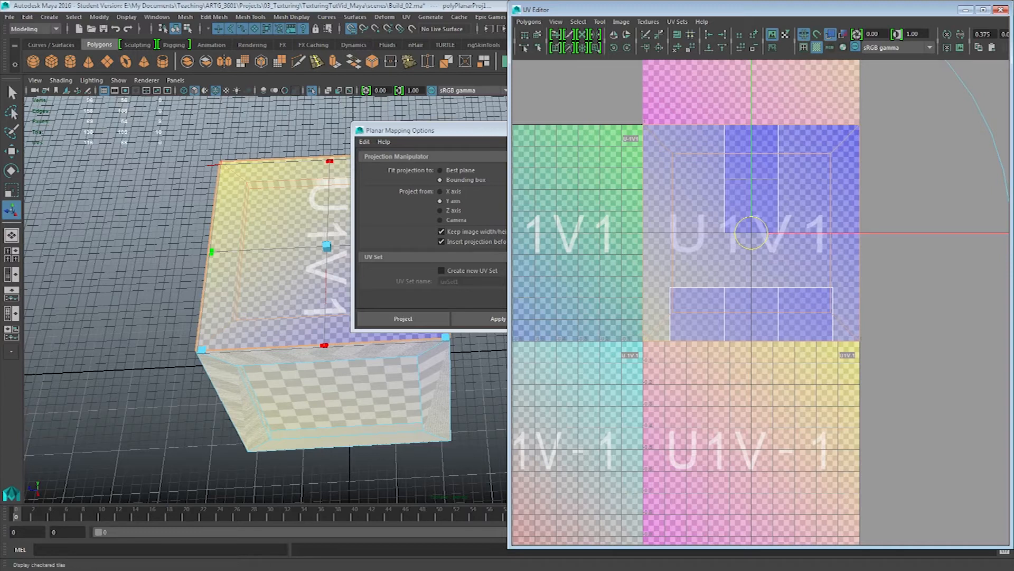
pyautogui.click(816, 47)
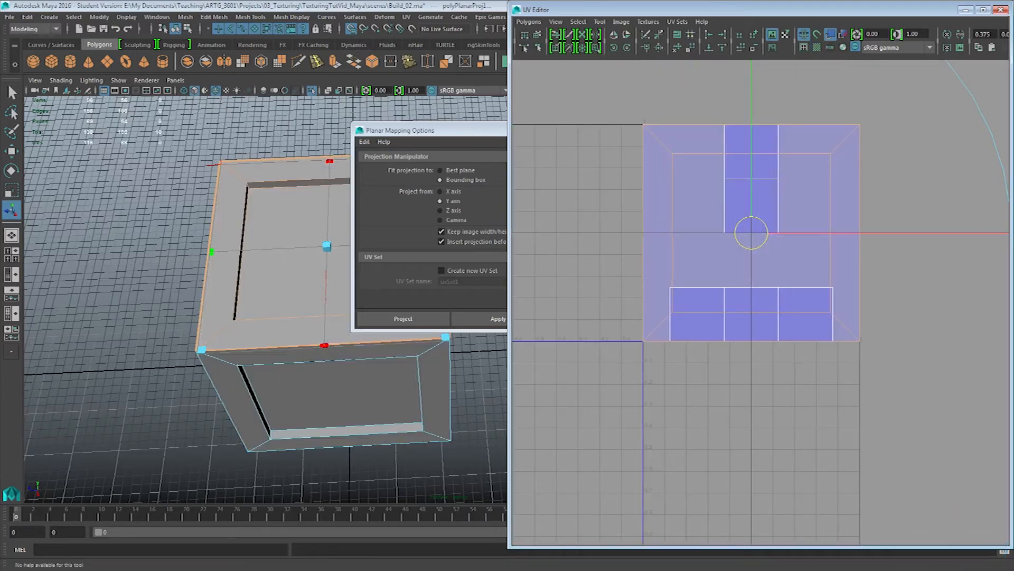
# Turn on the checkered tiles display in the UV Editor and inspect the pattern on the crate's top
pyautogui.keyDown('alt'); pyautogui.moveTo(750, 316); pyautogui.dragTo(785, 334, button='right'); pyautogui.keyUp('alt')
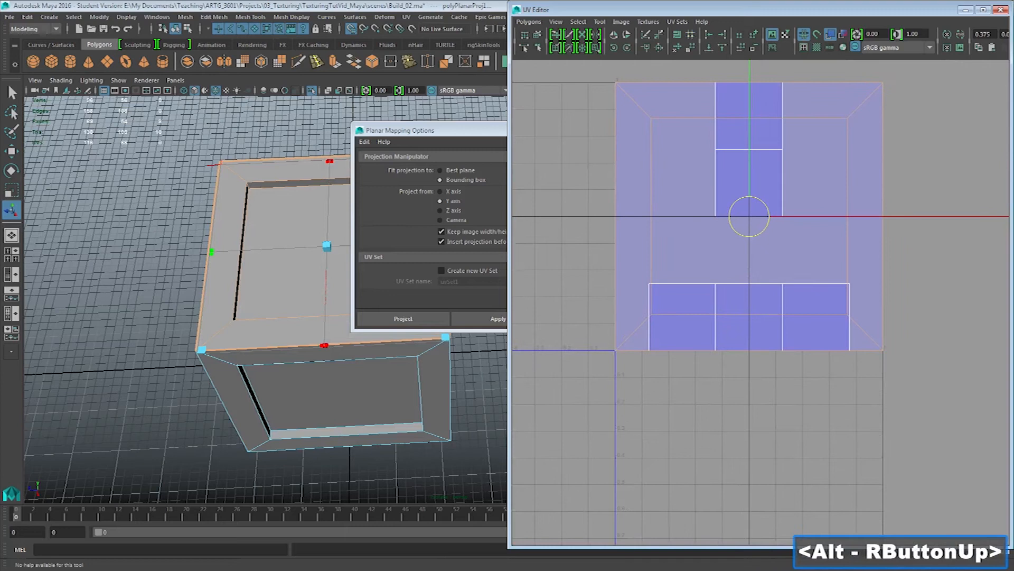
pyautogui.click(816, 47)
pyautogui.keyDown('alt'); pyautogui.moveTo(285, 264); pyautogui.dragTo(288, 278, button='middle'); pyautogui.keyUp('alt')
pyautogui.keyDown('alt'); pyautogui.moveTo(312, 274); pyautogui.dragTo(237, 219); pyautogui.keyUp('alt')
pyautogui.keyDown('alt'); pyautogui.moveTo(238, 219); pyautogui.dragTo(122, 327, button='middle'); pyautogui.keyUp('alt')
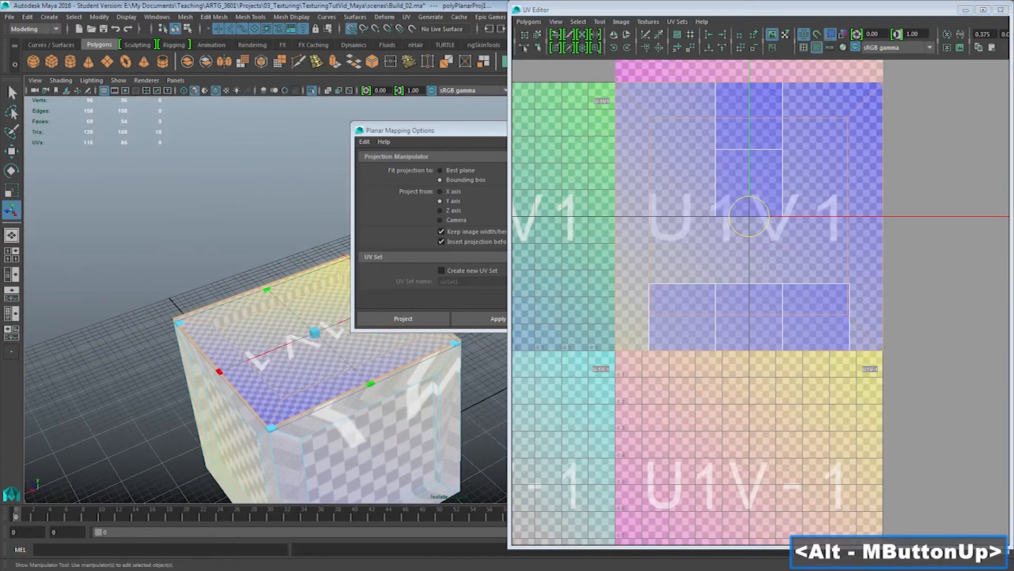
pyautogui.keyDown('alt'); pyautogui.moveTo(122, 327); pyautogui.dragTo(163, 335, button='right'); pyautogui.keyUp('alt')
pyautogui.keyDown('alt'); pyautogui.moveTo(233, 280); pyautogui.dragTo(288, 285, button='right'); pyautogui.keyUp('alt')
pyautogui.keyDown('alt'); pyautogui.moveTo(288, 285); pyautogui.dragTo(327, 267, button='middle'); pyautogui.keyUp('alt')
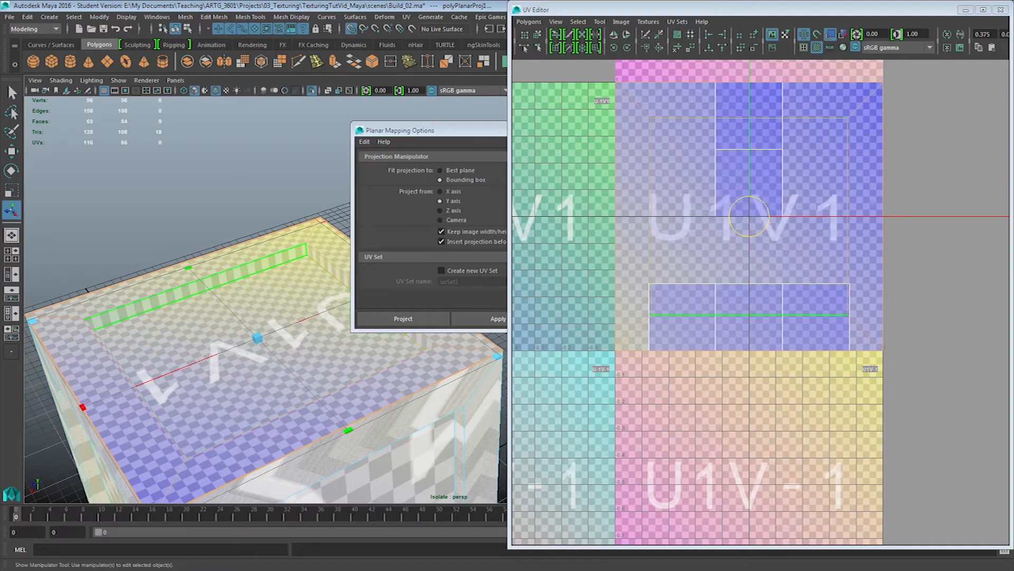
# Select the four thin inner walls around the top recess and examine how their UVs sit in the UV Editor
pyautogui.click(212, 301)
pyautogui.keyDown('shift'); pyautogui.click(328, 265); pyautogui.keyUp('shift')
pyautogui.keyDown('alt'); pyautogui.moveTo(249, 328); pyautogui.dragTo(354, 331); pyautogui.keyUp('alt')
pyautogui.keyDown('alt'); pyautogui.moveTo(338, 359); pyautogui.dragTo(318, 329, button='middle'); pyautogui.keyUp('alt')
pyautogui.keyDown('alt'); pyautogui.moveTo(390, 417); pyautogui.dragTo(336, 359, button='middle'); pyautogui.keyUp('alt')
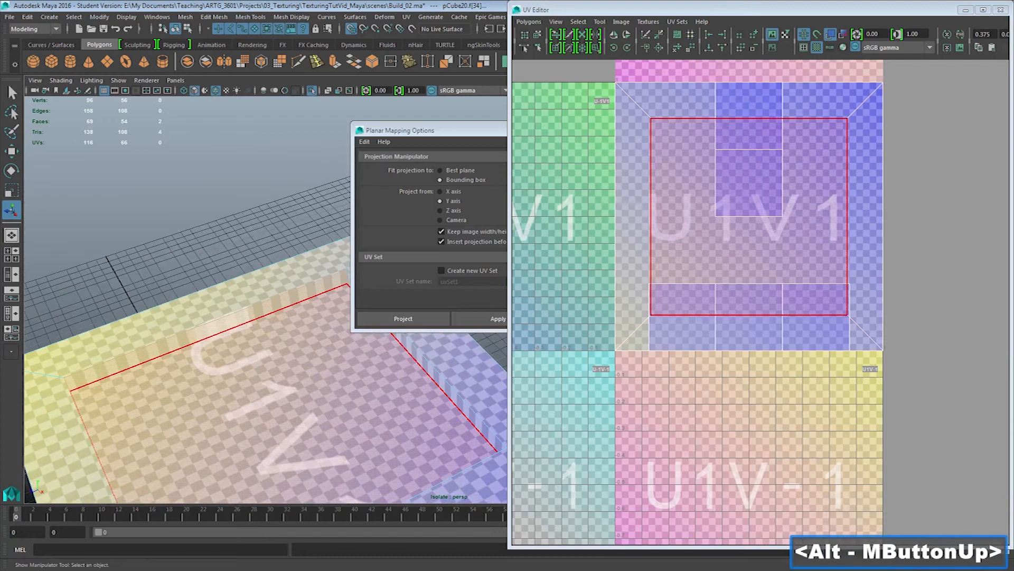
pyautogui.keyDown('shift'); pyautogui.click(439, 391); pyautogui.keyUp('shift')
pyautogui.keyDown('alt'); pyautogui.moveTo(436, 391); pyautogui.dragTo(373, 330, button='middle'); pyautogui.keyUp('alt')
pyautogui.keyDown('alt'); pyautogui.moveTo(317, 341); pyautogui.dragTo(418, 352); pyautogui.keyUp('alt')
pyautogui.keyDown('alt'); pyautogui.moveTo(417, 359); pyautogui.dragTo(264, 354, button='middle'); pyautogui.keyUp('alt')
pyautogui.keyDown('alt'); pyautogui.moveTo(370, 375); pyautogui.dragTo(296, 389, button='middle'); pyautogui.keyUp('alt')
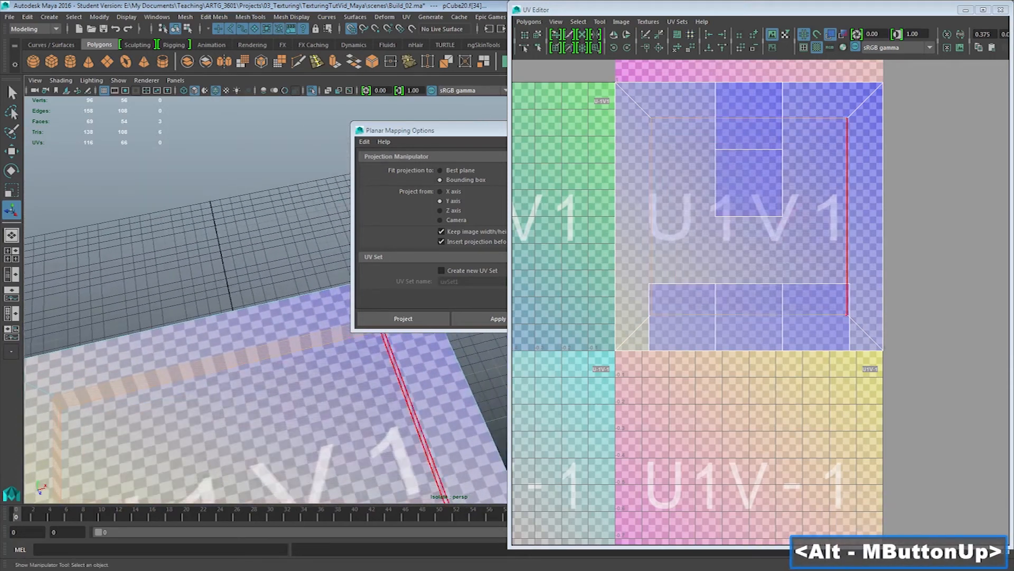
pyautogui.keyDown('shift'); pyautogui.click(418, 423); pyautogui.keyUp('shift')
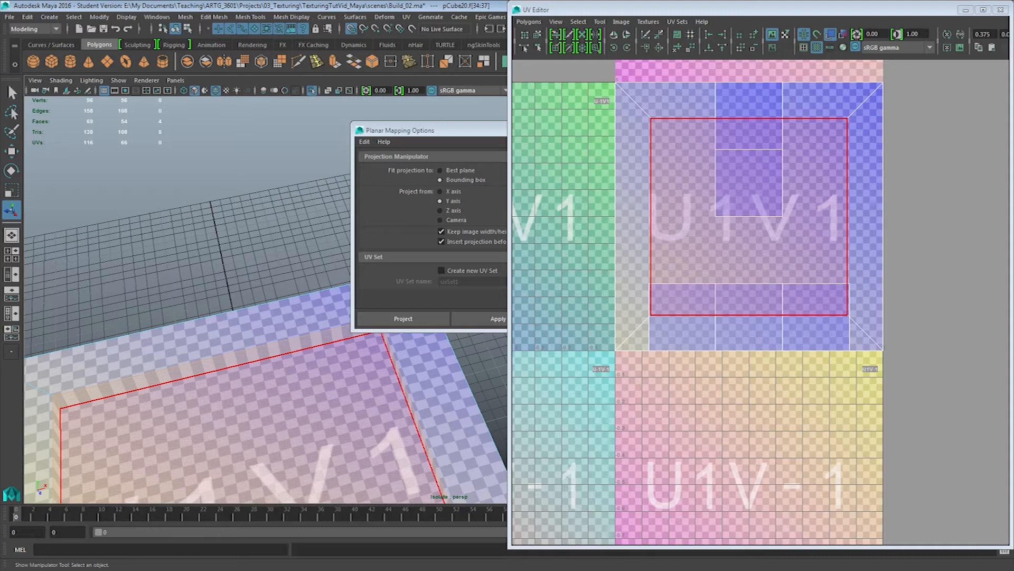
pyautogui.click(750, 253)
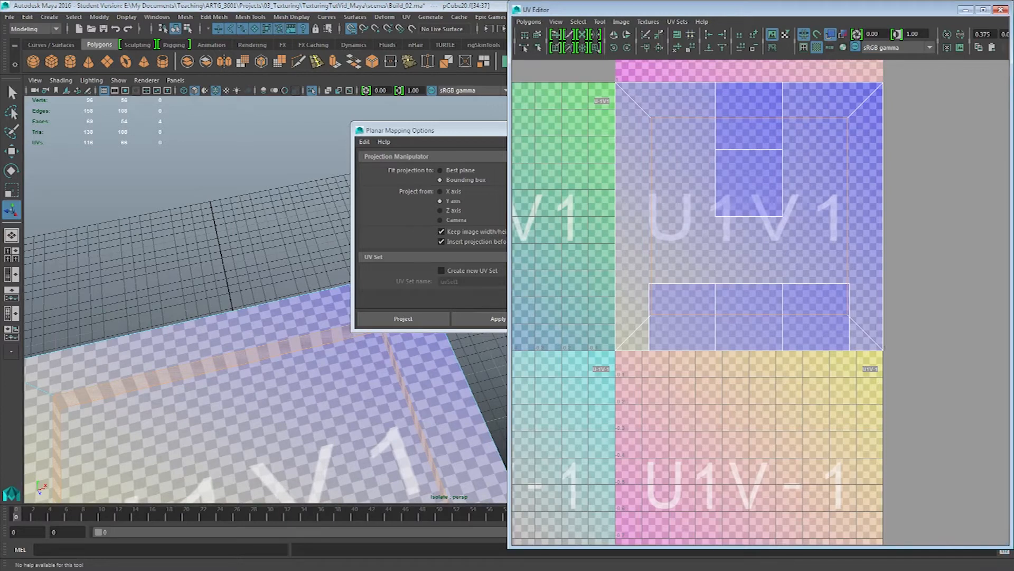
# Select the recessed top face and scale its UVs down slightly and uniformly so the inner walls gain some texture space
pyautogui.rightClick(295, 255)
pyautogui.moveTo(295, 256); pyautogui.dragTo(295, 285, button='right')
pyautogui.click(294, 388)
pyautogui.keyDown('alt'); pyautogui.moveTo(254, 346); pyautogui.dragTo(292, 263, button='middle'); pyautogui.keyUp('alt')
pyautogui.keyDown('alt'); pyautogui.moveTo(292, 262); pyautogui.dragTo(259, 311, button='right'); pyautogui.keyUp('alt')
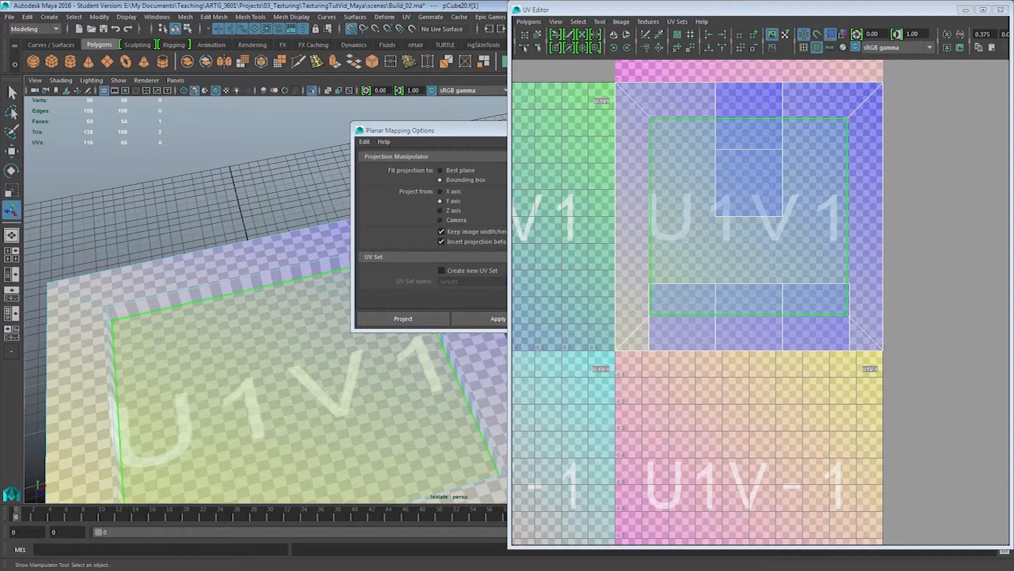
pyautogui.press('r')
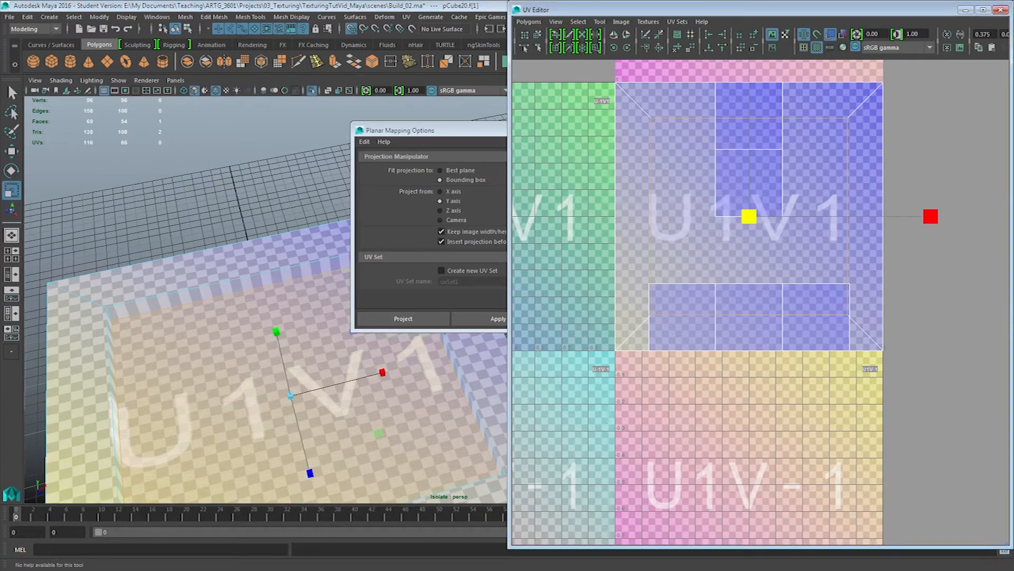
pyautogui.moveTo(931, 216)
pyautogui.mouseDown()
pyautogui.moveTo(920, 216)
pyautogui.moveTo(931, 216)
pyautogui.mouseUp()
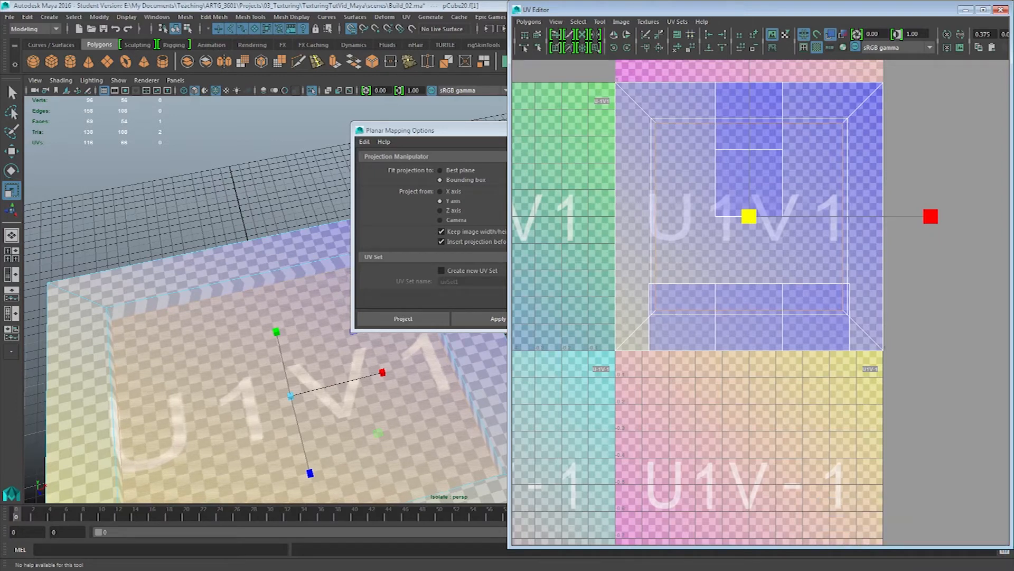
pyautogui.moveTo(931, 216); pyautogui.dragTo(919, 216)
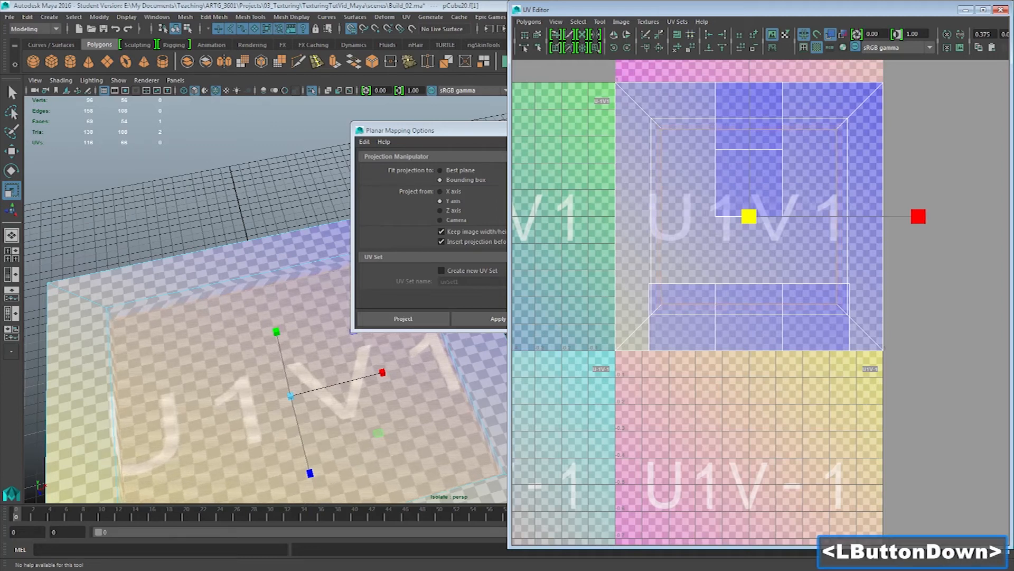
pyautogui.moveTo(918, 216); pyautogui.dragTo(931, 216)
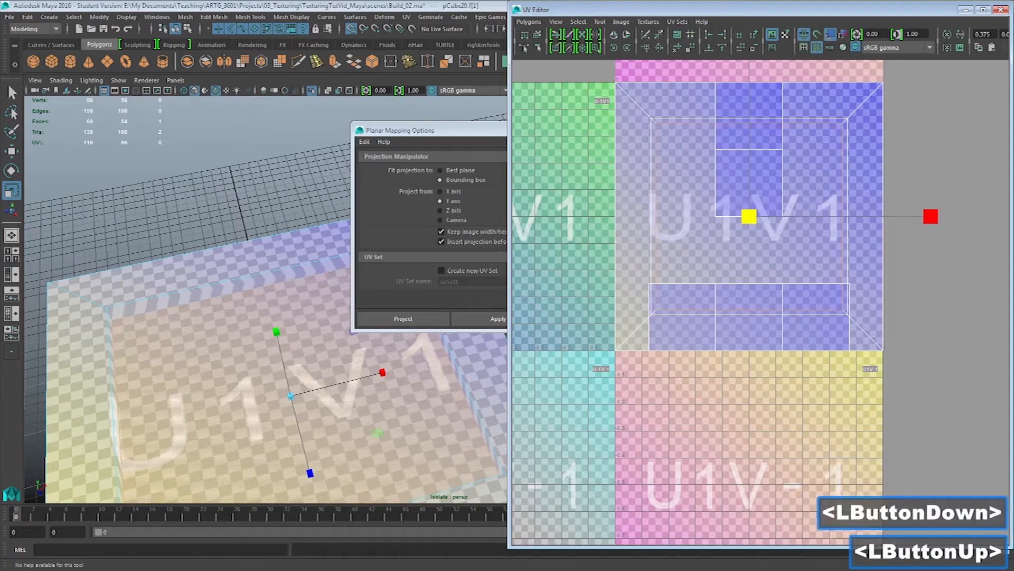
# Select one inner wall of the top recess and inspect the width of its UV strip up close
pyautogui.keyDown('alt'); pyautogui.moveTo(232, 306); pyautogui.dragTo(227, 258); pyautogui.keyUp('alt')
pyautogui.moveTo(227, 258); pyautogui.dragTo(186, 288, button='right')
pyautogui.click(186, 263)
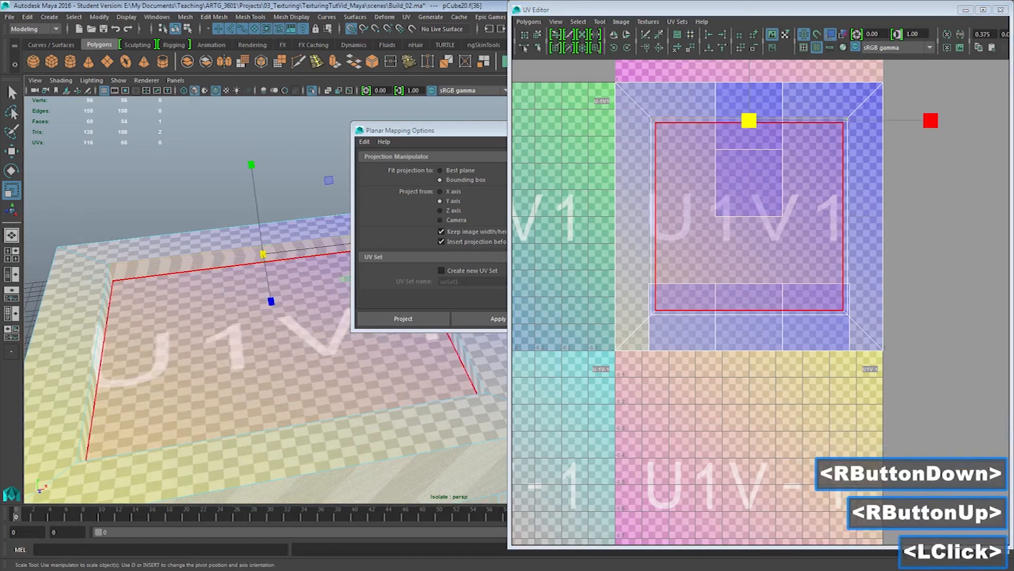
pyautogui.keyDown('alt'); pyautogui.moveTo(686, 243); pyautogui.dragTo(782, 254, button='right'); pyautogui.keyUp('alt')
pyautogui.keyDown('alt'); pyautogui.moveTo(782, 253); pyautogui.dragTo(802, 443, button='middle'); pyautogui.keyUp('alt')
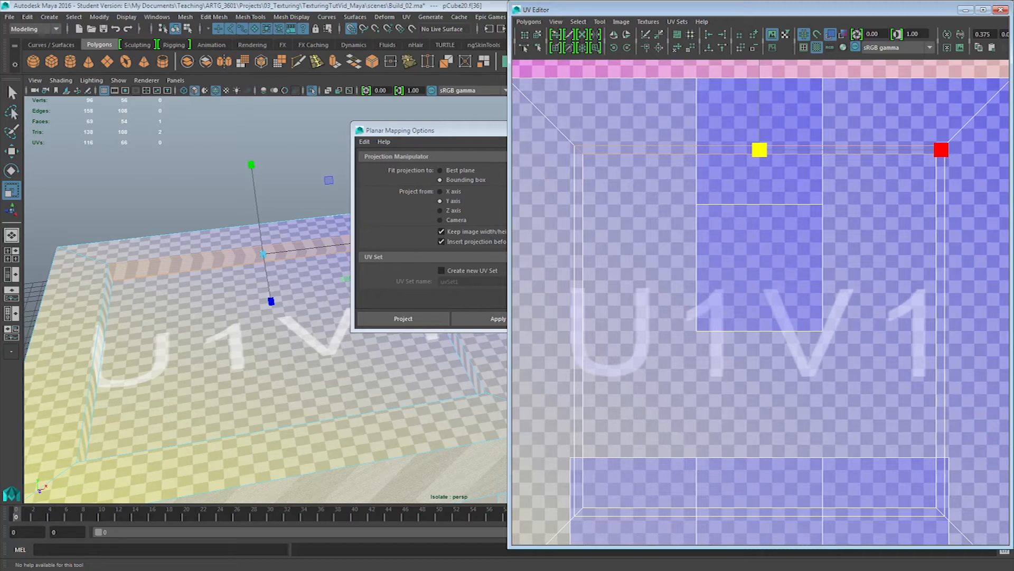
pyautogui.keyDown('alt'); pyautogui.moveTo(761, 301); pyautogui.dragTo(686, 306, button='right'); pyautogui.keyUp('alt')
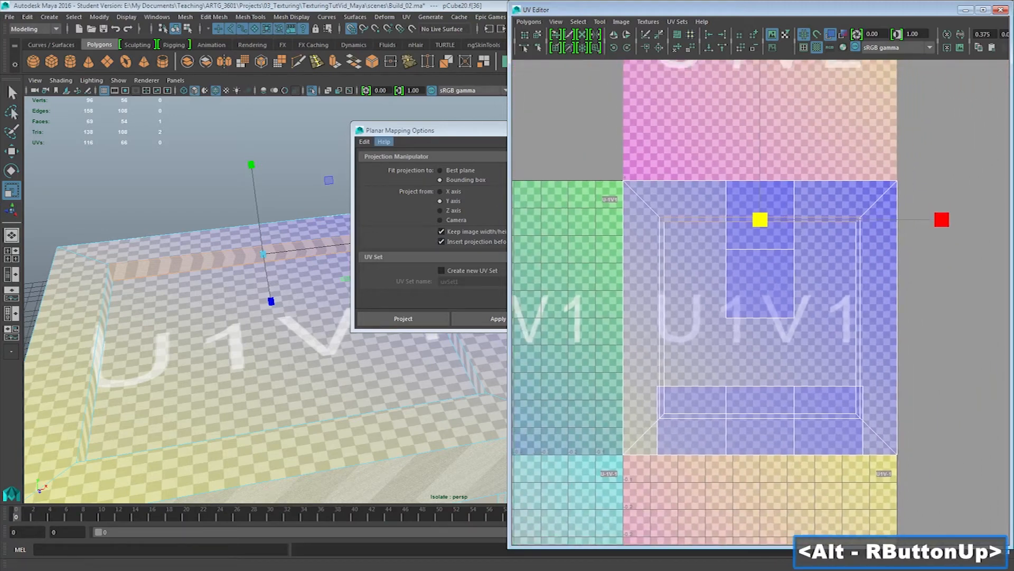
# Select the crate's recessed bottom face, grow the selection twice and apply a planar projection from the Y axis
pyautogui.keyDown('alt'); pyautogui.moveTo(275, 233); pyautogui.dragTo(276, 193); pyautogui.keyUp('alt')
pyautogui.keyDown('alt'); pyautogui.moveTo(275, 193); pyautogui.dragTo(274, 161, button='middle'); pyautogui.keyUp('alt')
pyautogui.keyDown('alt'); pyautogui.moveTo(275, 161); pyautogui.dragTo(211, 161, button='right'); pyautogui.keyUp('alt')
pyautogui.keyDown('alt'); pyautogui.moveTo(286, 381); pyautogui.dragTo(291, 285); pyautogui.keyUp('alt')
pyautogui.click(296, 317)
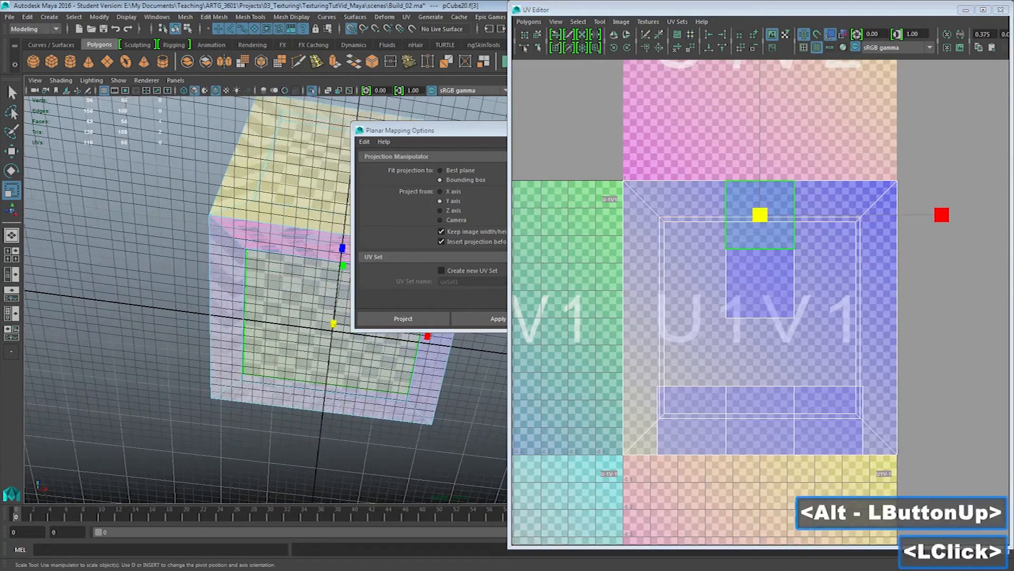
pyautogui.hotkey('shift', '.')
pyautogui.hotkey('shift', '.')
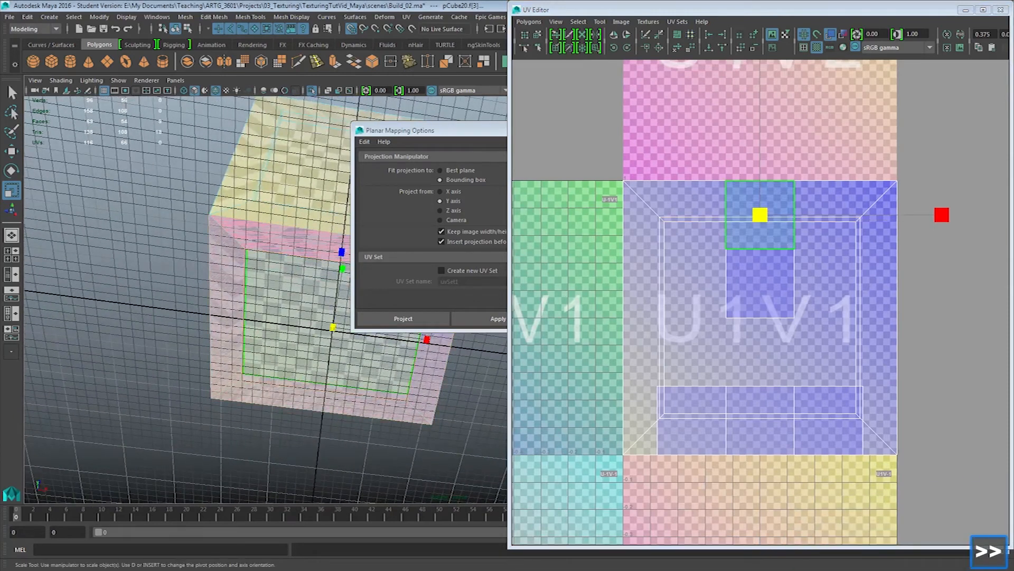
pyautogui.click(496, 318)
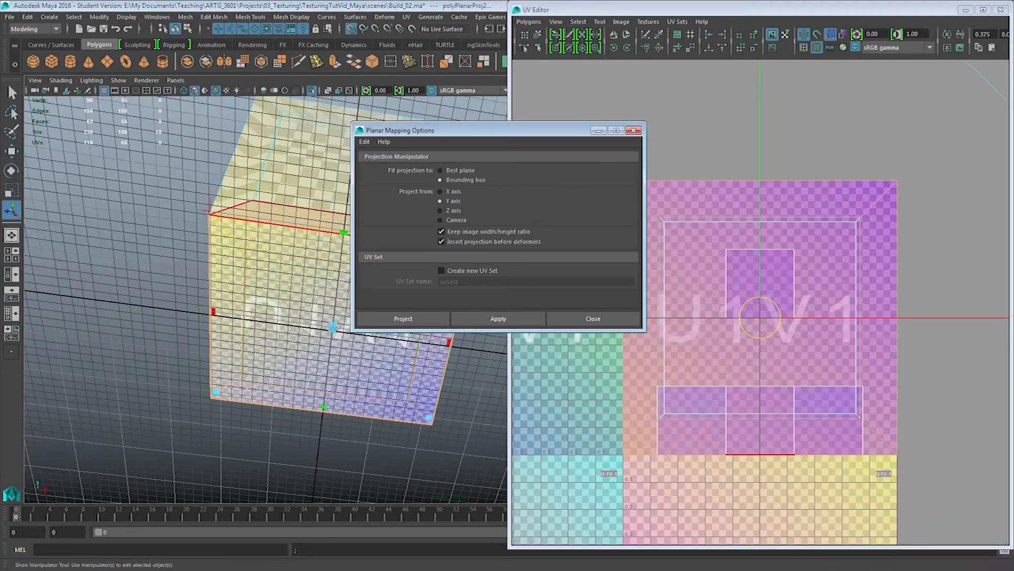
# Move the bottom faces' UV shell sideways off the other shells and turn off the checkered tiles display
pyautogui.moveTo(476, 130); pyautogui.dragTo(552, 64)
pyautogui.keyDown('alt'); pyautogui.moveTo(317, 296); pyautogui.dragTo(293, 304); pyautogui.keyUp('alt')
pyautogui.press('t')
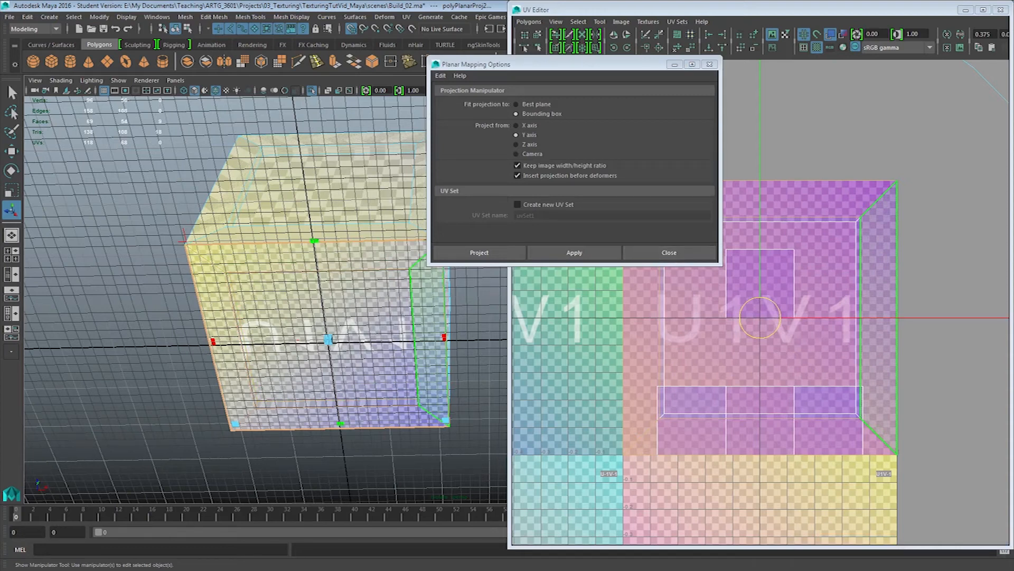
pyautogui.moveTo(623, 64); pyautogui.dragTo(577, 63)
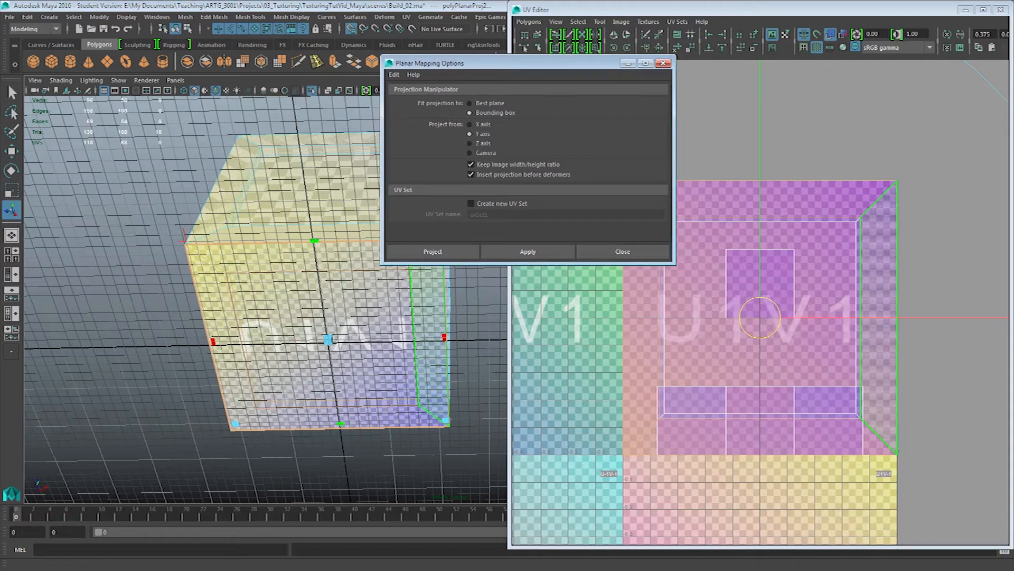
pyautogui.press('w')
pyautogui.moveTo(943, 318); pyautogui.dragTo(1011, 317)
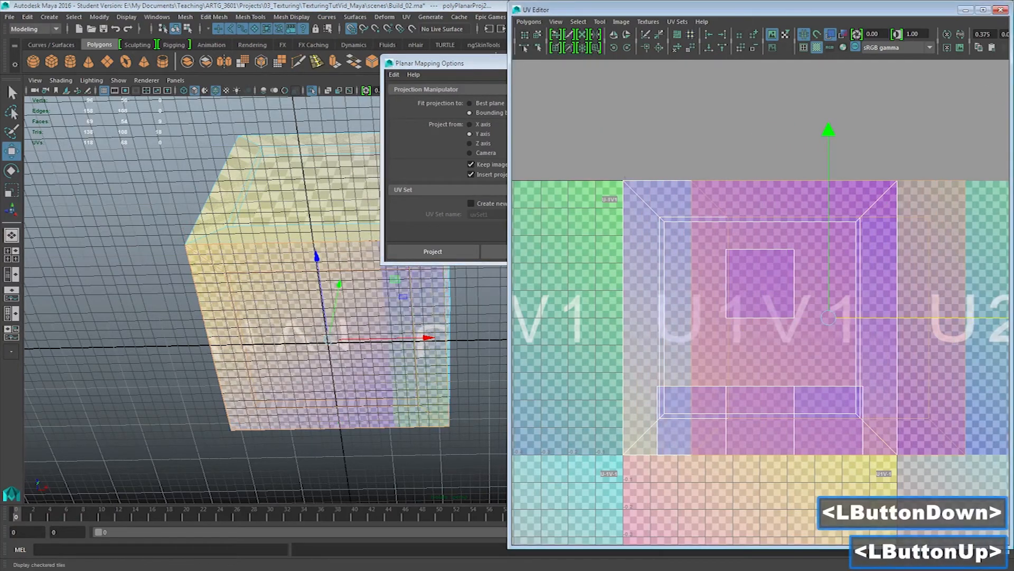
pyautogui.click(817, 47)
pyautogui.keyDown('alt'); pyautogui.moveTo(845, 238); pyautogui.dragTo(702, 228, button='middle'); pyautogui.keyUp('alt')
pyautogui.moveTo(845, 308); pyautogui.dragTo(983, 308)
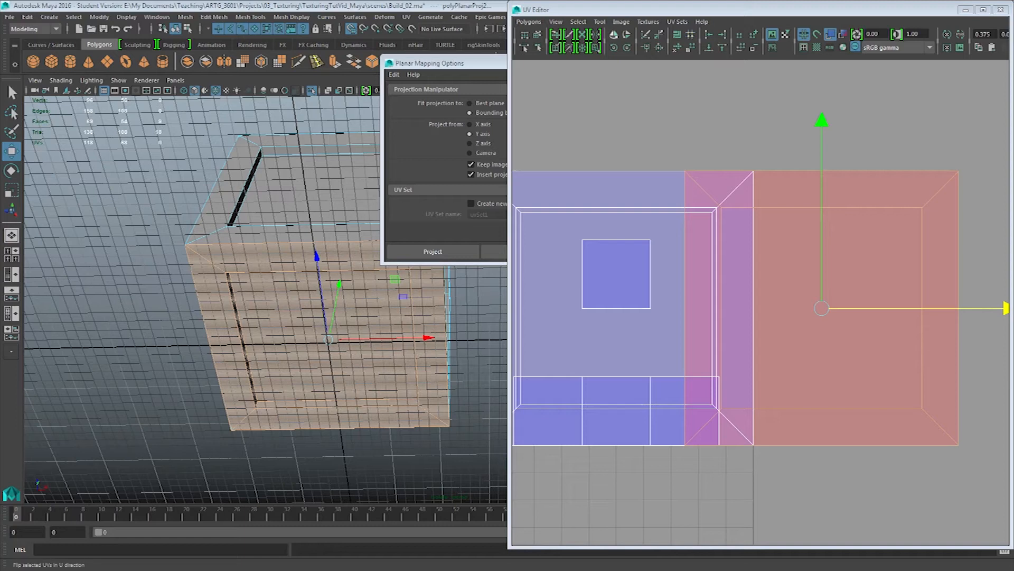
# Flip the bottom shell's UVs in the U direction and move the shell back over the top shell
pyautogui.click(614, 35)
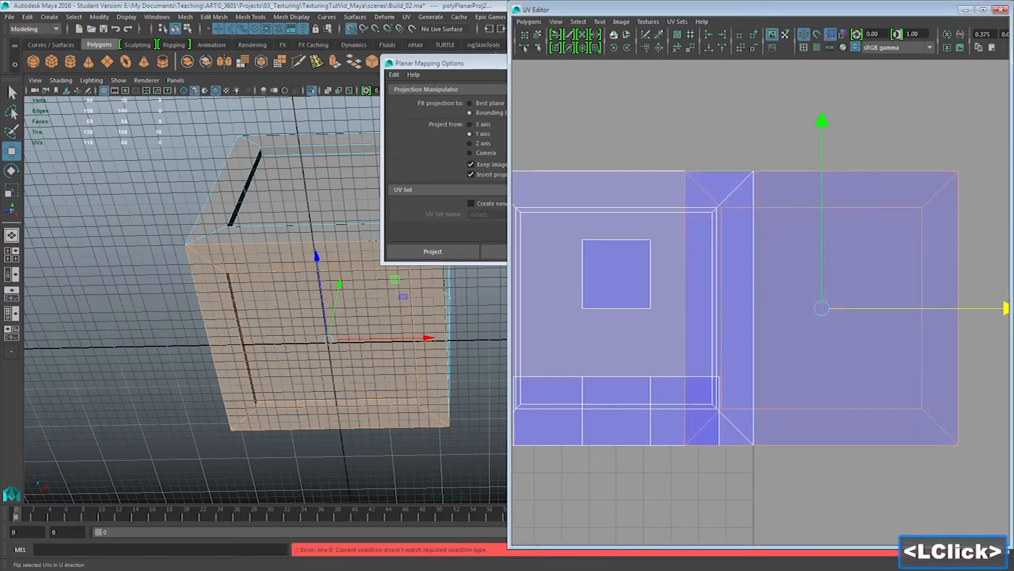
pyautogui.moveTo(822, 308); pyautogui.dragTo(616, 308)
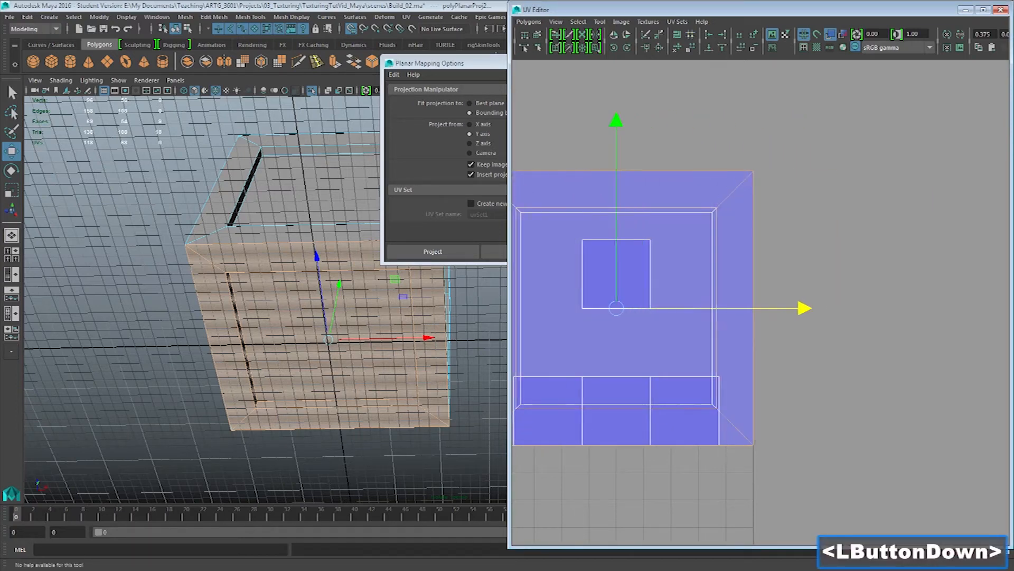
pyautogui.click(352, 30)
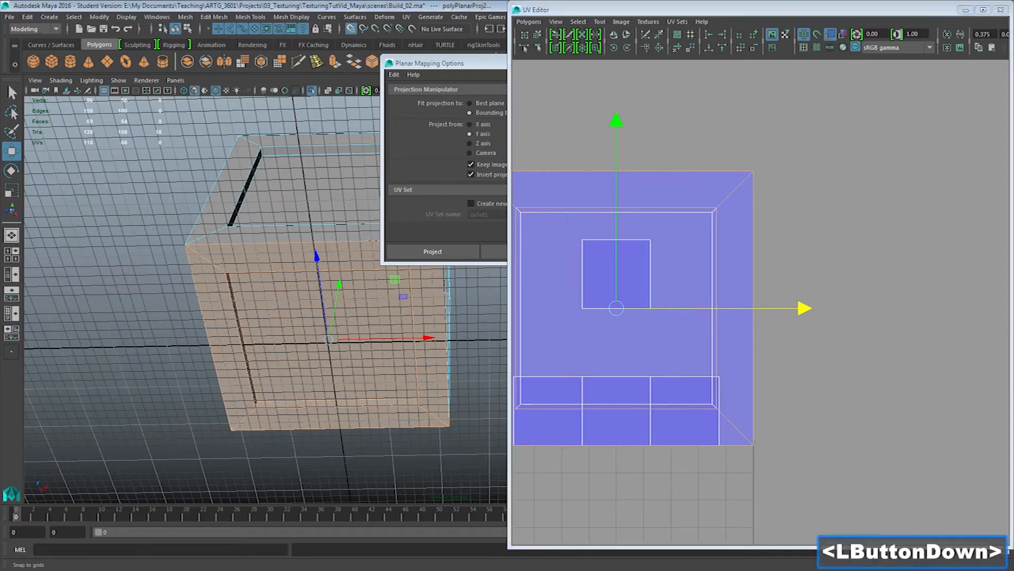
pyautogui.keyDown('alt'); pyautogui.moveTo(687, 317); pyautogui.dragTo(704, 314, button='middle'); pyautogui.keyUp('alt')
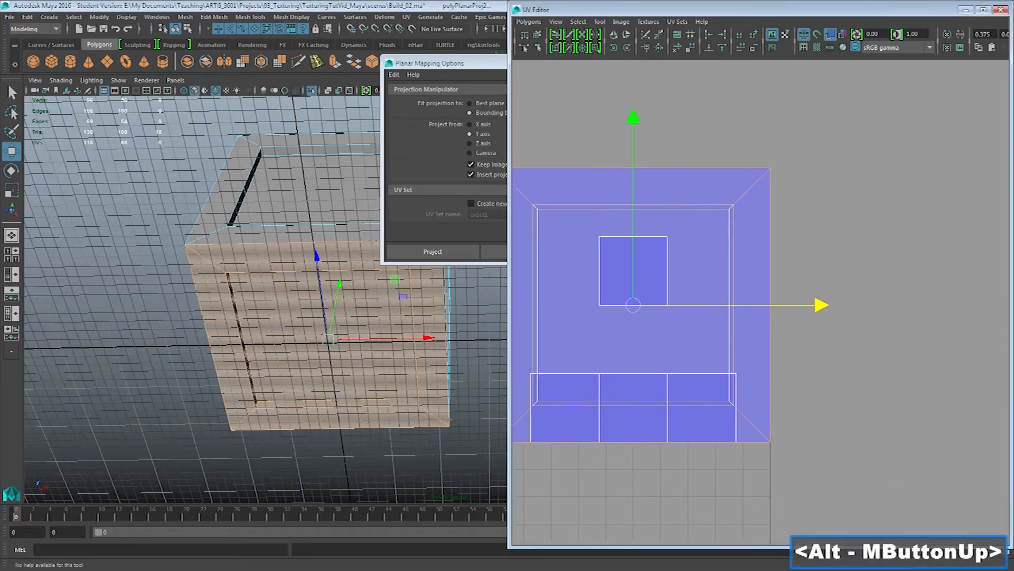
# Scale the recessed bottom face's UVs down slightly and turn the checkered tiles display back on
pyautogui.rightClick(261, 255)
pyautogui.moveTo(262, 256); pyautogui.dragTo(261, 285, button='right')
pyautogui.click(280, 312)
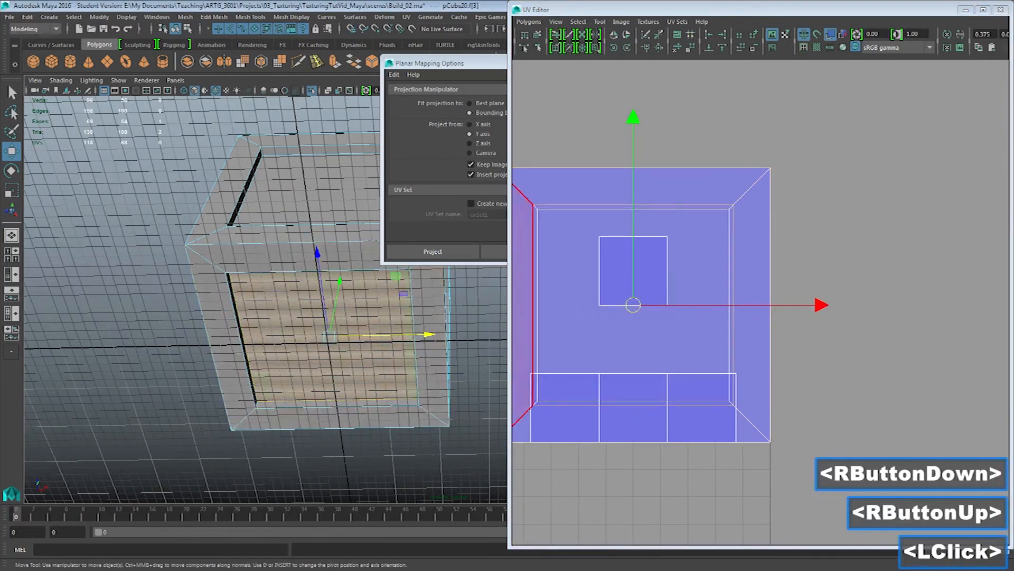
pyautogui.press('r')
pyautogui.moveTo(633, 305); pyautogui.dragTo(624, 305)
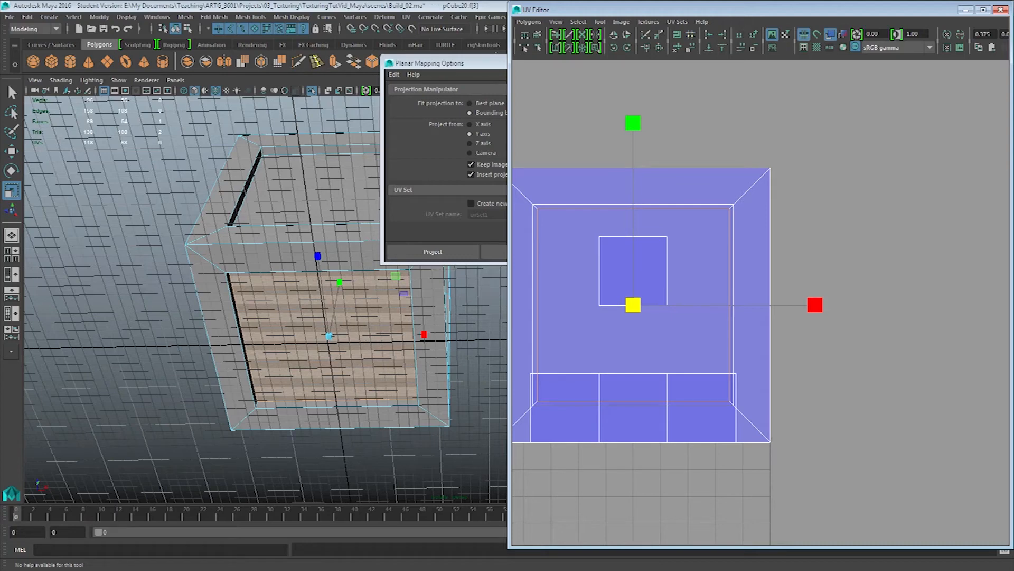
pyautogui.click(816, 48)
pyautogui.keyDown('alt'); pyautogui.moveTo(296, 264); pyautogui.dragTo(274, 306); pyautogui.keyUp('alt')
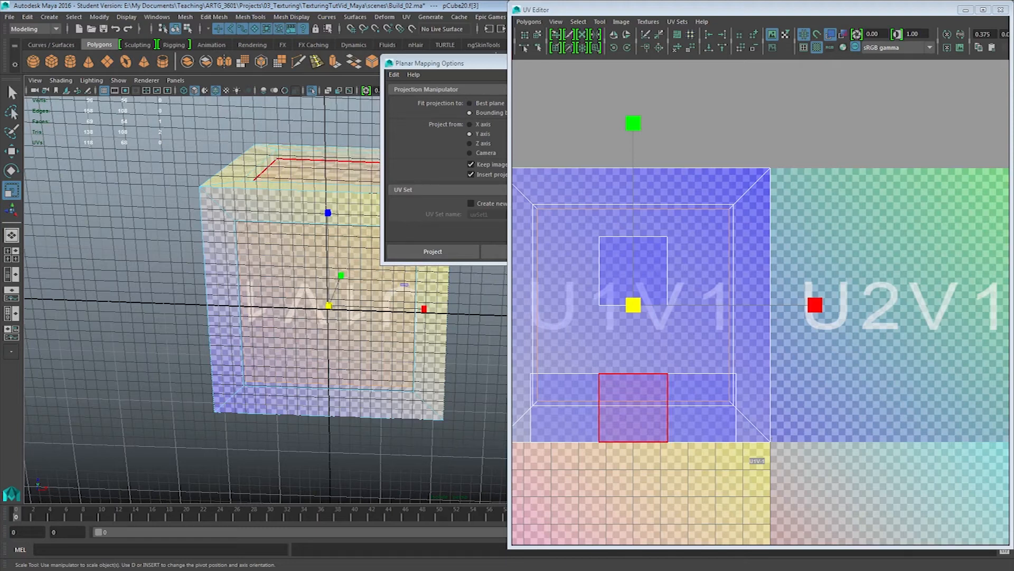
# Select the crate's front panel, grow the selection to its whole side and apply a planar projection from the Z axis
pyautogui.keyDown('alt'); pyautogui.moveTo(328, 211); pyautogui.dragTo(285, 322); pyautogui.keyUp('alt')
pyautogui.click(285, 322)
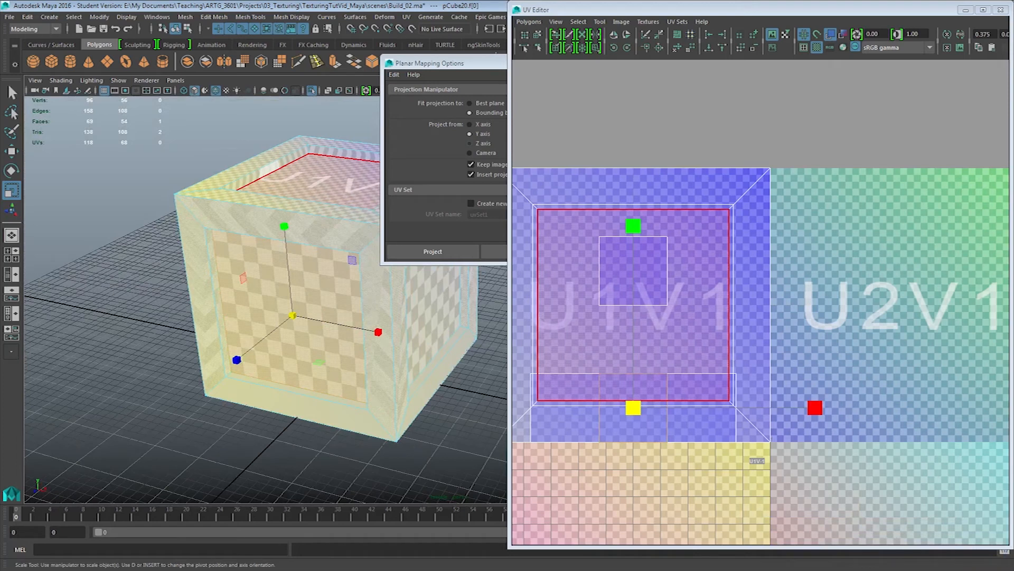
pyautogui.hotkey('shift', '.')
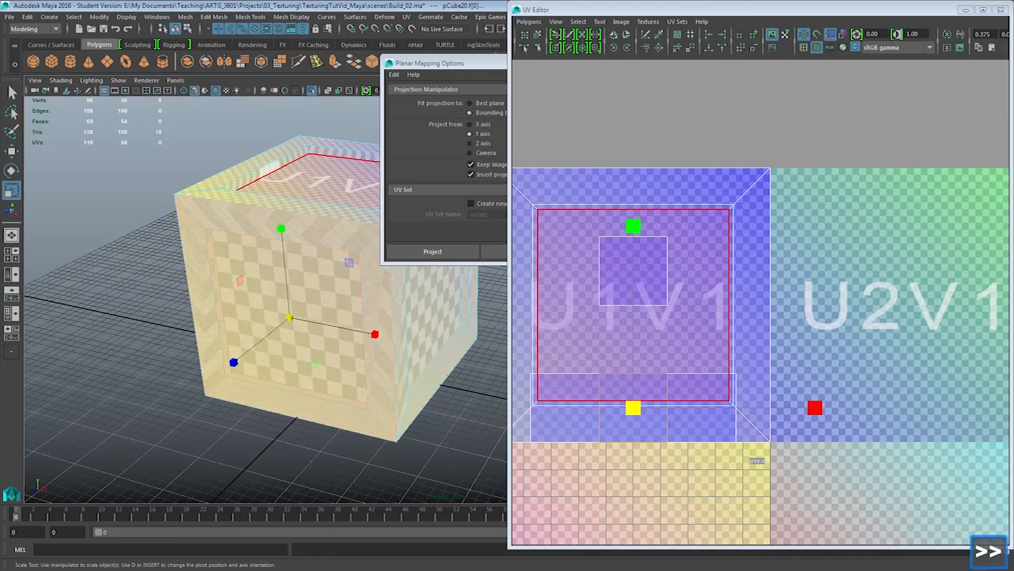
pyautogui.moveTo(449, 62); pyautogui.dragTo(326, 63)
pyautogui.click(349, 144)
pyautogui.click(407, 252)
# Scale the UVs of the front side's recessed face down slightly and uniformly
pyautogui.click(312, 323)
pyautogui.press('r')
pyautogui.moveTo(632, 305); pyautogui.dragTo(625, 305)
# Select the whole back side of the crate, project its UVs from the Z axis and flip them in U
pyautogui.keyDown('alt'); pyautogui.moveTo(370, 339); pyautogui.dragTo(222, 338); pyautogui.keyUp('alt')
pyautogui.keyDown('alt'); pyautogui.moveTo(359, 338); pyautogui.dragTo(317, 338, button='middle'); pyautogui.keyUp('alt')
pyautogui.click(404, 317)
pyautogui.hotkey('shift', '.')
pyautogui.hotkey('shift', '.')
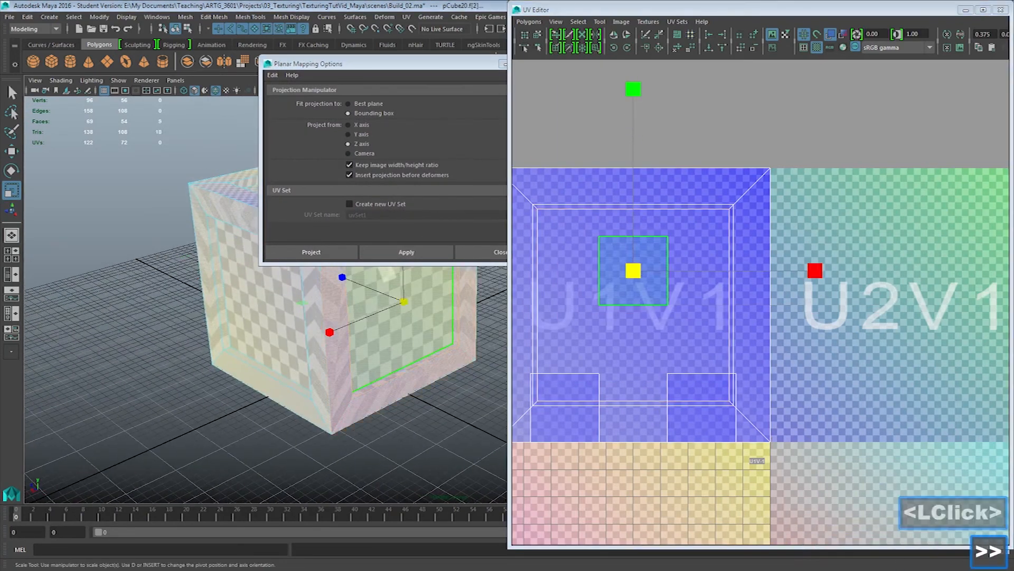
pyautogui.click(406, 252)
pyautogui.click(614, 34)
# Scale the UVs of the back side's recessed face down slightly and uniformly
pyautogui.click(404, 322)
pyautogui.press('r')
pyautogui.moveTo(633, 305); pyautogui.dragTo(628, 305)
# Select the next unmapped side of the crate and apply a planar projection from the X axis
pyautogui.moveTo(270, 317); pyautogui.dragTo(270, 344, button='right')
pyautogui.click(267, 323)
pyautogui.click(349, 125)
pyautogui.click(406, 252)
# Scale the UVs of the first X-projected side's recessed face down slightly and uniformly
pyautogui.click(264, 317)
pyautogui.press('r')
pyautogui.moveTo(633, 305); pyautogui.dragTo(627, 305)
# Select the last unmapped side of the crate with two selection grows, project it from the X axis and flip its UVs in U
pyautogui.keyDown('alt'); pyautogui.moveTo(396, 328); pyautogui.dragTo(238, 327); pyautogui.keyUp('alt')
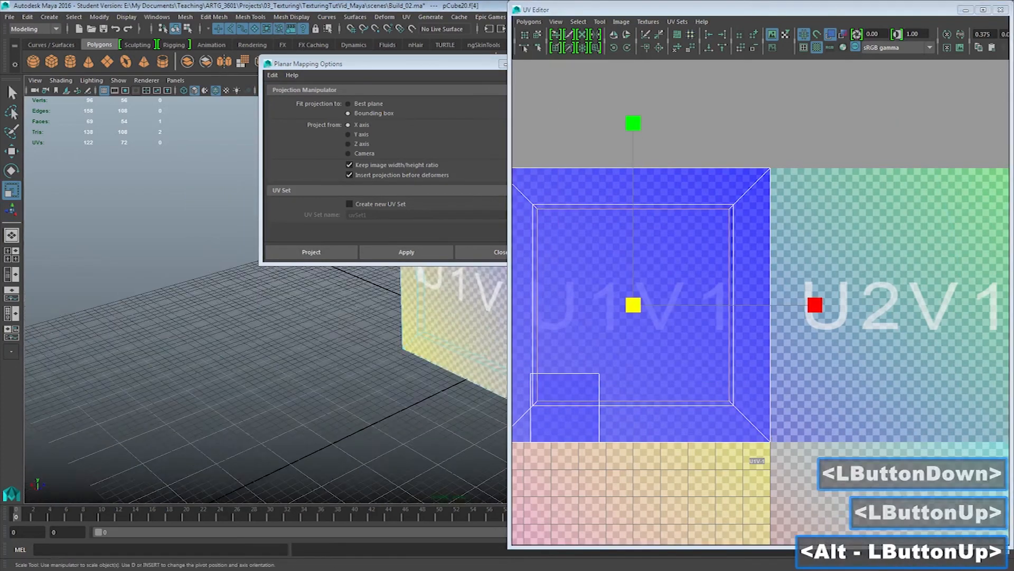
pyautogui.keyDown('alt'); pyautogui.moveTo(423, 338); pyautogui.dragTo(188, 407, button='middle'); pyautogui.keyUp('alt')
pyautogui.click(367, 364)
pyautogui.hotkey('shift', '.')
pyautogui.hotkey('shift', '.')
pyautogui.click(406, 252)
pyautogui.click(614, 35)
# Scale the UVs of the last side's recessed face down slightly and uniformly
pyautogui.click(376, 360)
pyautogui.moveTo(634, 305); pyautogui.dragTo(626, 304)
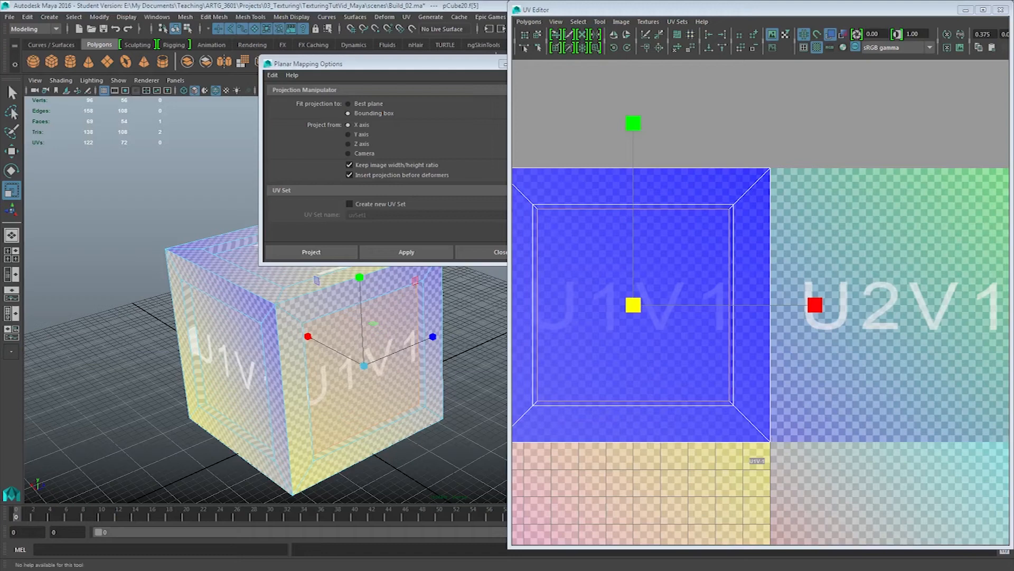
pyautogui.keyDown('alt'); pyautogui.moveTo(761, 317); pyautogui.dragTo(821, 302, button='middle'); pyautogui.keyUp('alt')
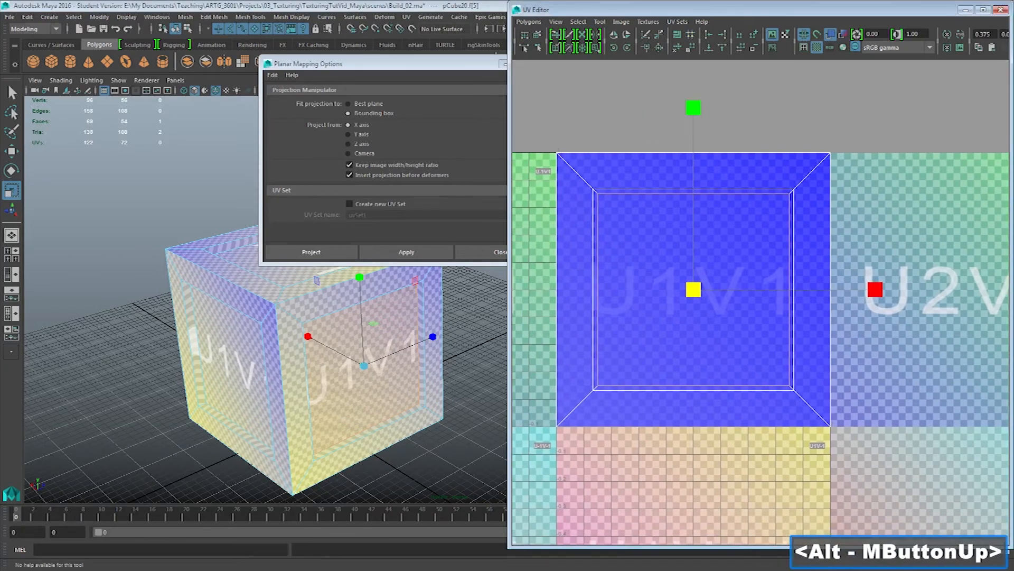
# Select all UVs of the crate frame and lay them out automatically within the 0 to 1 texture space
pyautogui.keyDown('alt'); pyautogui.moveTo(687, 328); pyautogui.dragTo(839, 258, button='middle'); pyautogui.keyUp('alt')
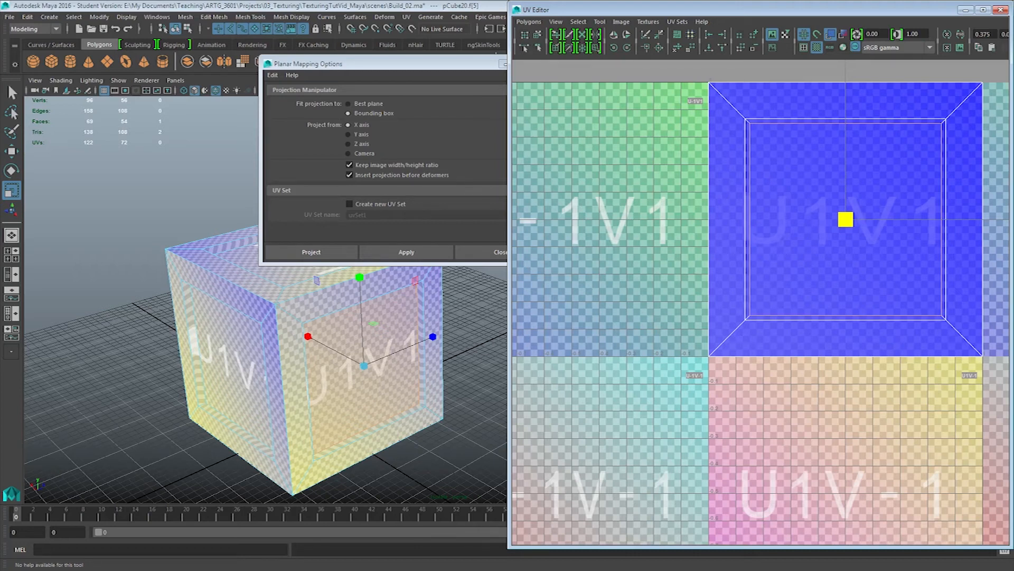
pyautogui.moveTo(726, 141); pyautogui.dragTo(772, 143, button='right')
pyautogui.moveTo(703, 72); pyautogui.dragTo(1003, 364)
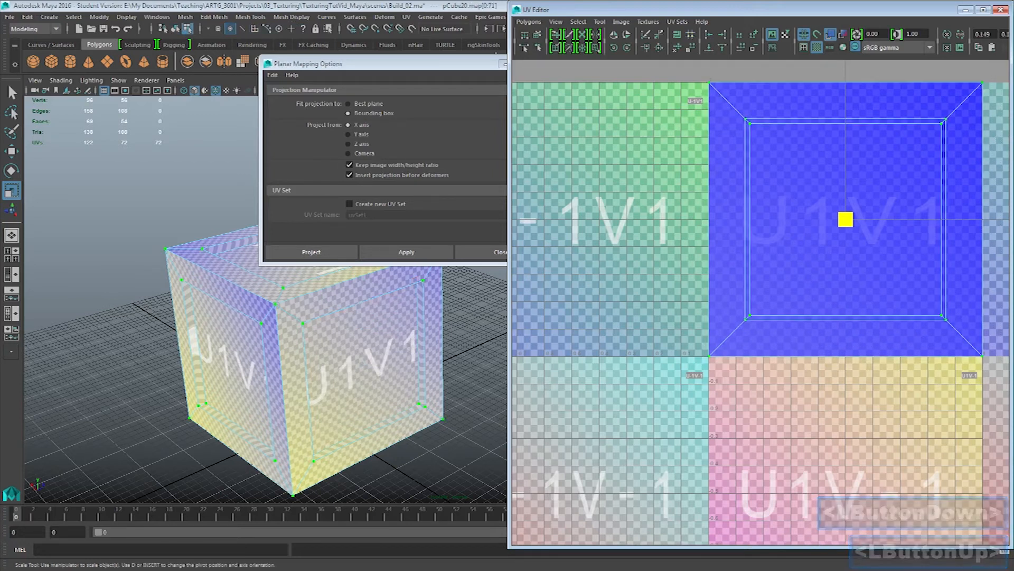
pyautogui.click(529, 22)
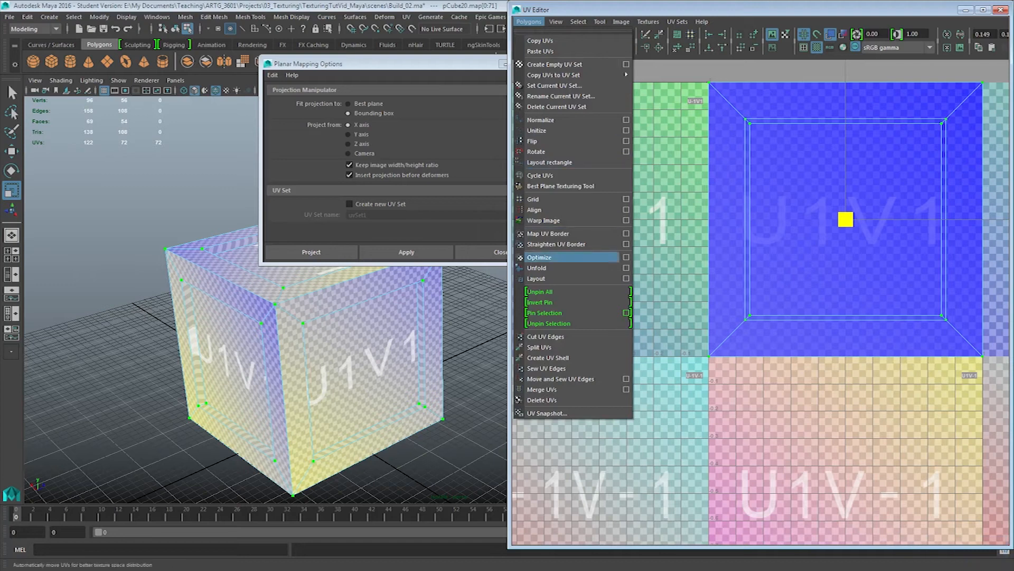
pyautogui.click(549, 278)
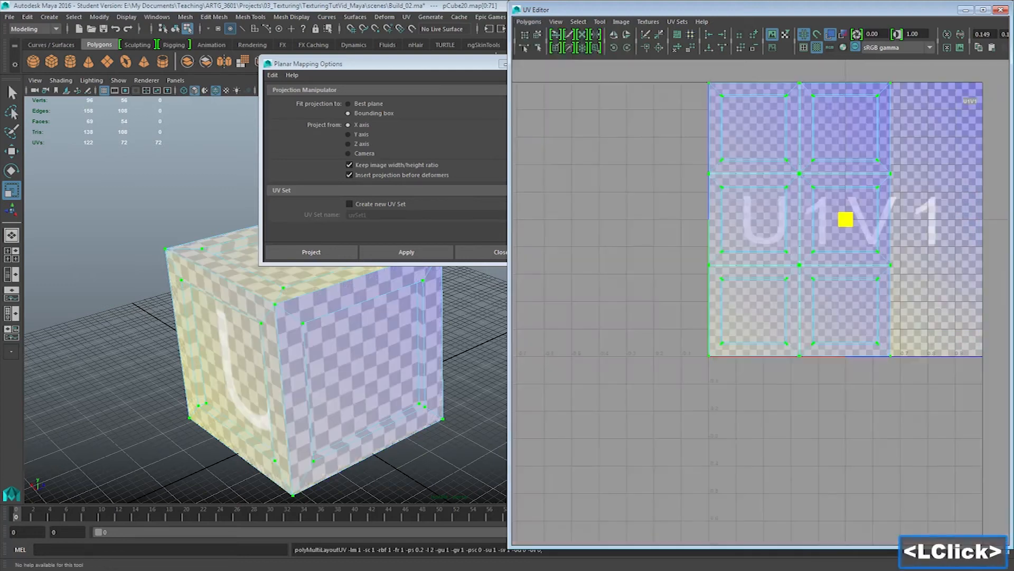
pyautogui.keyDown('alt'); pyautogui.moveTo(846, 317); pyautogui.dragTo(737, 381, button='middle'); pyautogui.keyUp('alt')
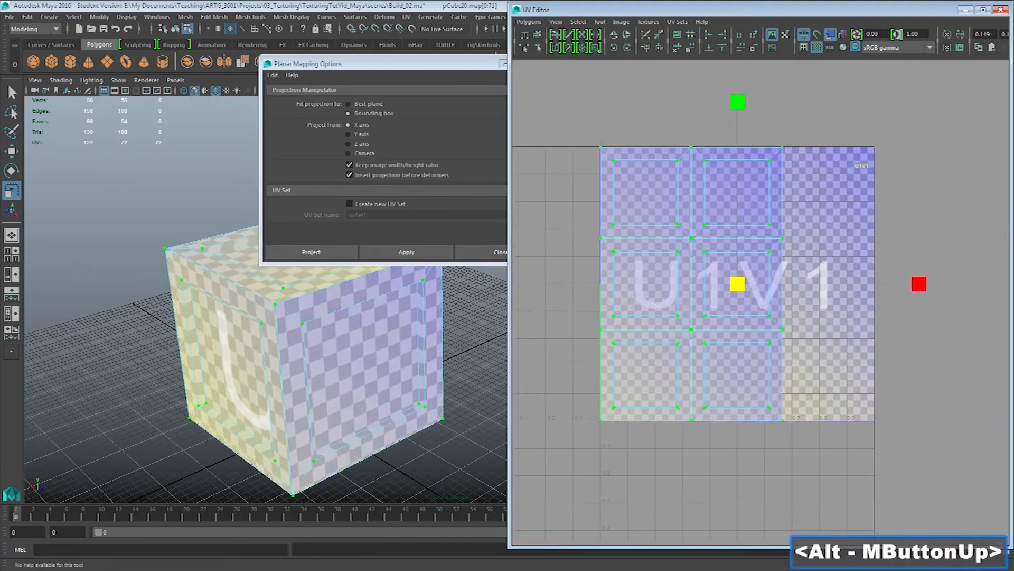
pyautogui.keyDown('alt'); pyautogui.moveTo(761, 303); pyautogui.dragTo(824, 303, button='right'); pyautogui.keyUp('alt')
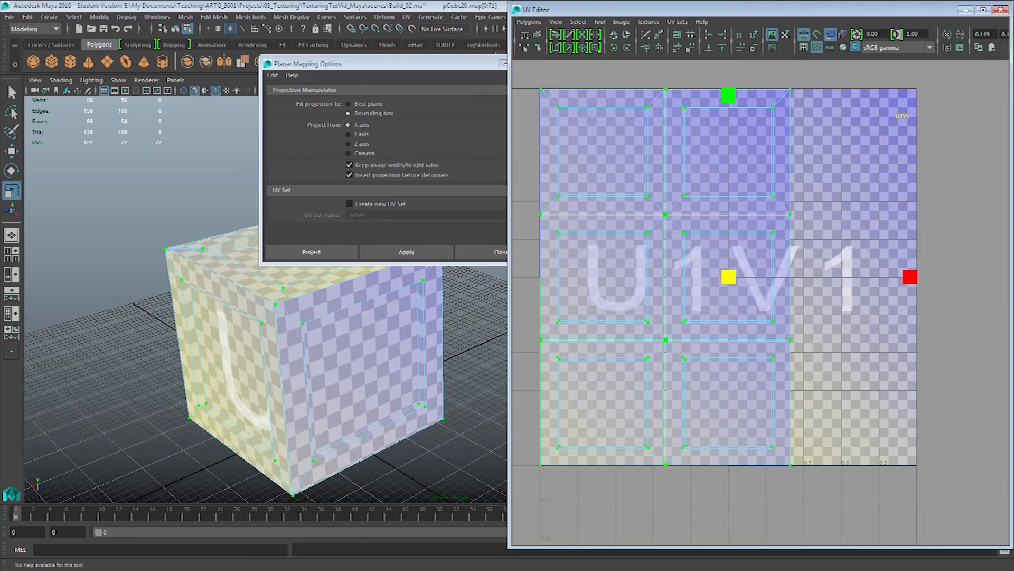
# Hide the checker texture and leave the isolated view of the frame so all crate parts are shown
pyautogui.click(529, 232)
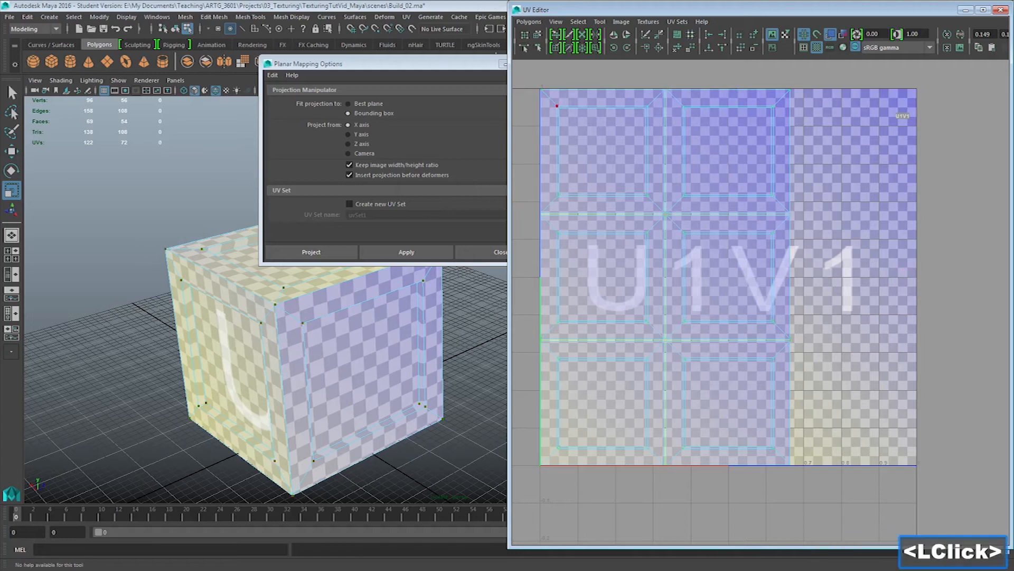
pyautogui.click(816, 48)
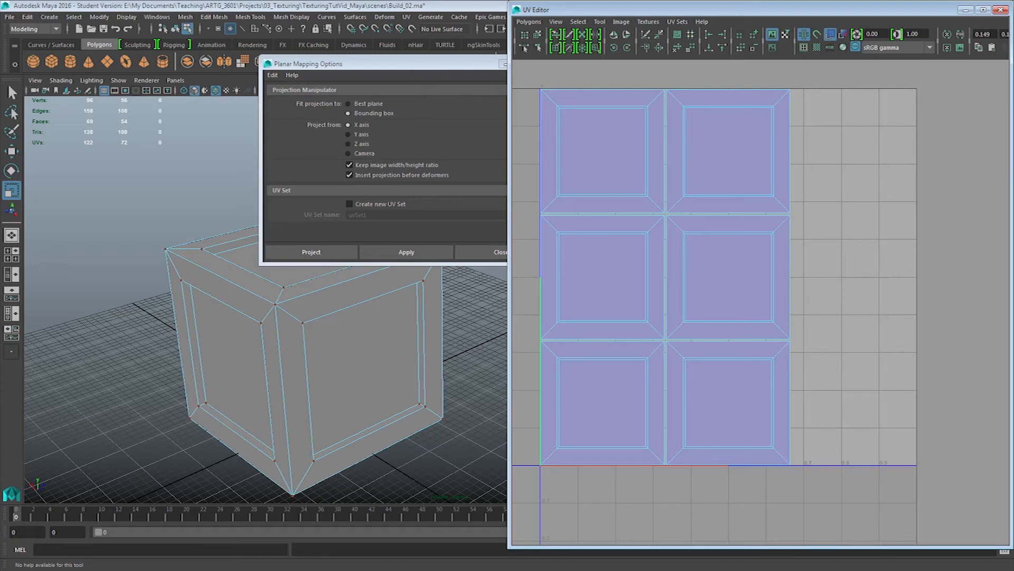
pyautogui.click(250, 255)
pyautogui.moveTo(251, 255); pyautogui.dragTo(301, 235, button='right')
pyautogui.click(288, 283)
pyautogui.hotkey('ctrl', '1')
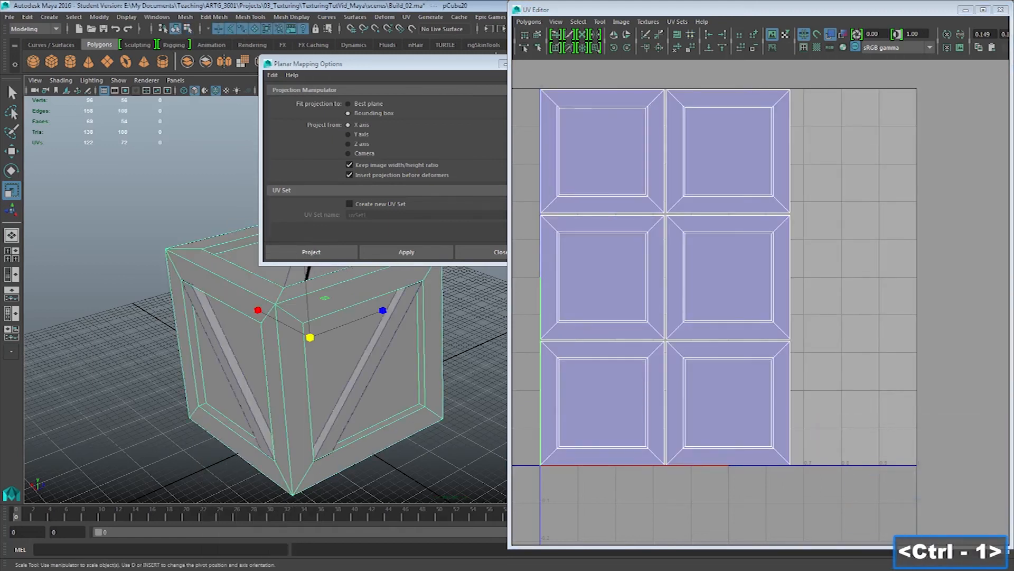
# Move the mapping options window aside and select all three faces of the diagonal plank across the crate's top
pyautogui.click(296, 275)
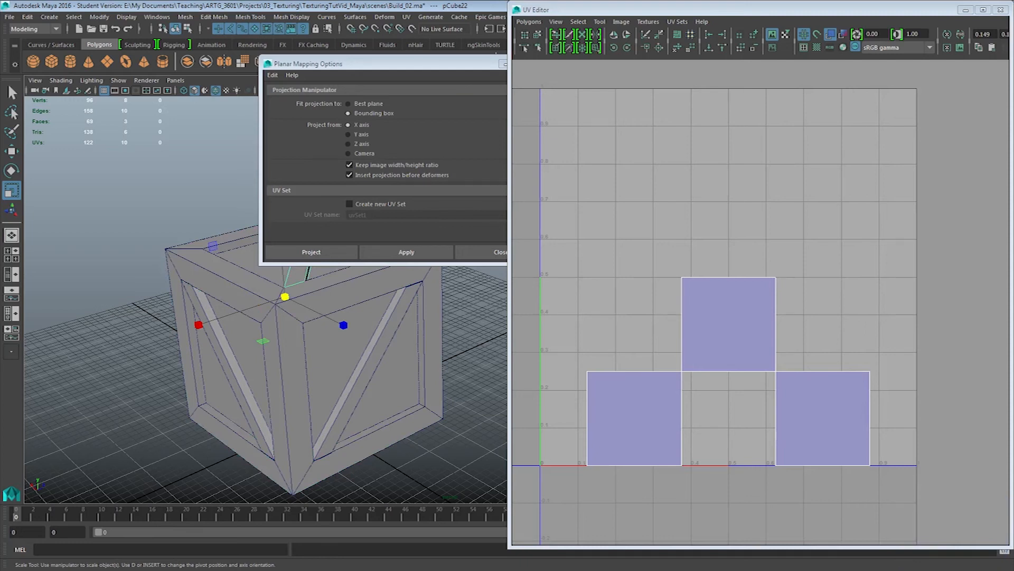
pyautogui.moveTo(449, 64); pyautogui.dragTo(0, 129)
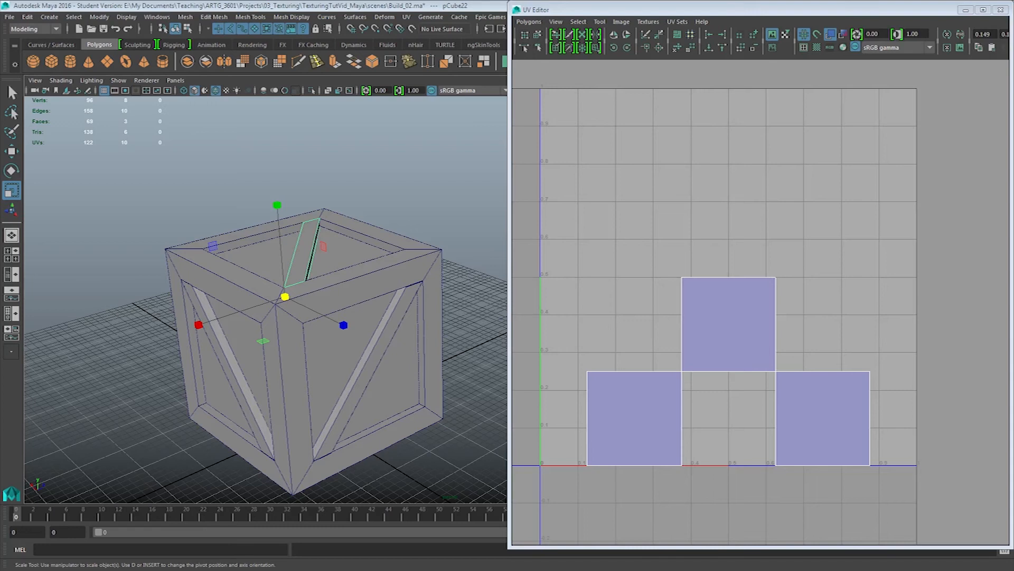
pyautogui.keyDown('alt'); pyautogui.moveTo(264, 327); pyautogui.dragTo(323, 328, button='right'); pyautogui.keyUp('alt')
pyautogui.keyDown('alt'); pyautogui.moveTo(323, 327); pyautogui.dragTo(395, 341, button='middle'); pyautogui.keyUp('alt')
pyautogui.keyDown('alt'); pyautogui.moveTo(395, 341); pyautogui.dragTo(426, 393); pyautogui.keyUp('alt')
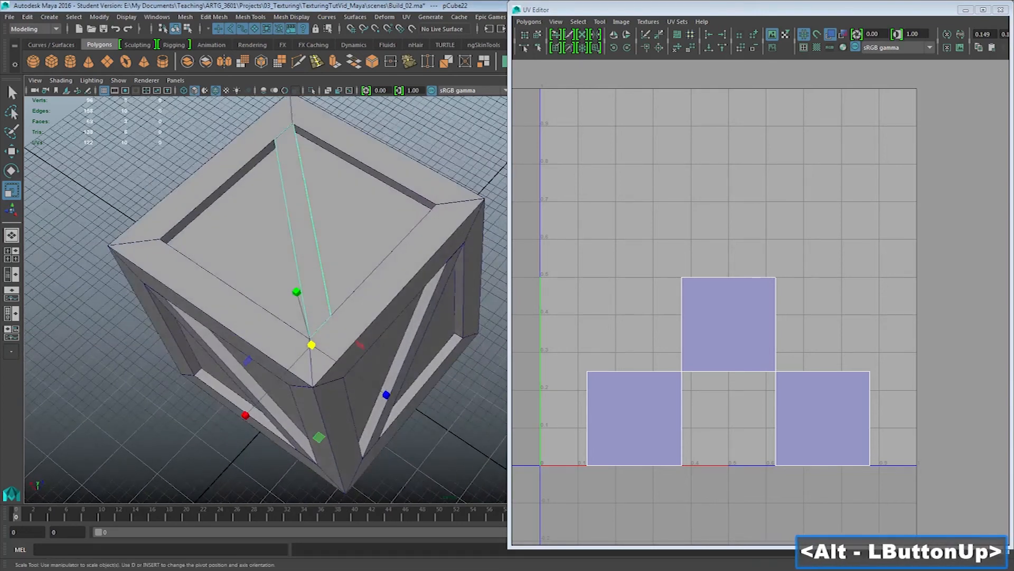
pyautogui.keyDown('alt'); pyautogui.moveTo(426, 393); pyautogui.dragTo(434, 396, button='middle'); pyautogui.keyUp('alt')
pyautogui.moveTo(297, 159); pyautogui.dragTo(298, 189, button='right')
pyautogui.doubleClick(303, 192)
pyautogui.keyDown('alt'); pyautogui.moveTo(303, 193); pyautogui.dragTo(370, 137); pyautogui.keyUp('alt')
pyautogui.keyDown('alt'); pyautogui.moveTo(370, 137); pyautogui.dragTo(411, 100, button='middle'); pyautogui.keyUp('alt')
pyautogui.hotkey('ctrl', '1')
pyautogui.keyDown('alt'); pyautogui.moveTo(296, 248); pyautogui.dragTo(317, 254); pyautogui.keyUp('alt')
pyautogui.hotkey('ctrl', '1')
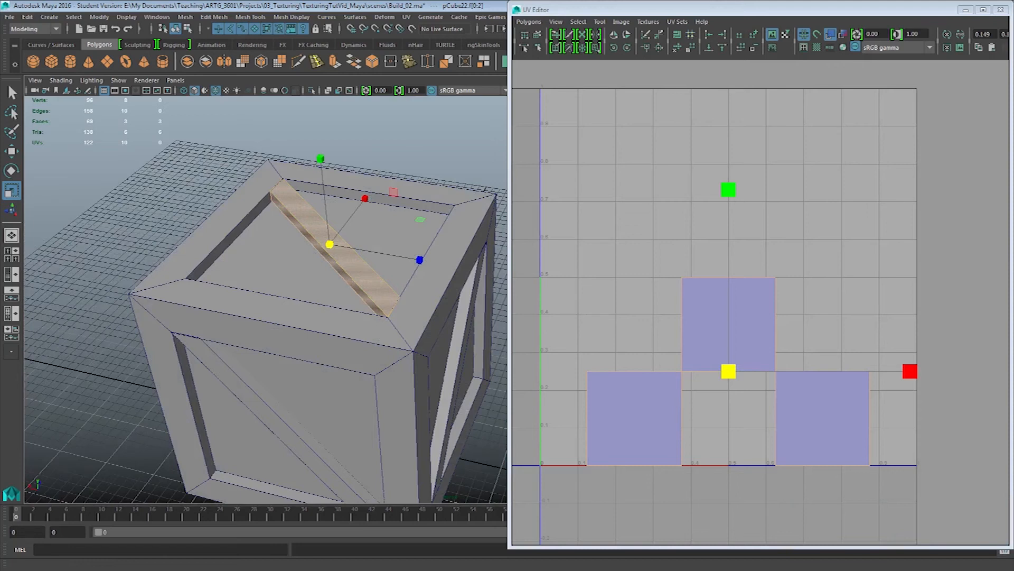
# Apply a planar projection from the Y axis to the selected faces of the top diagonal plank
pyautogui.doubleClick(504, 61)
pyautogui.moveTo(280, 138); pyautogui.dragTo(500, 58)
pyautogui.click(450, 129)
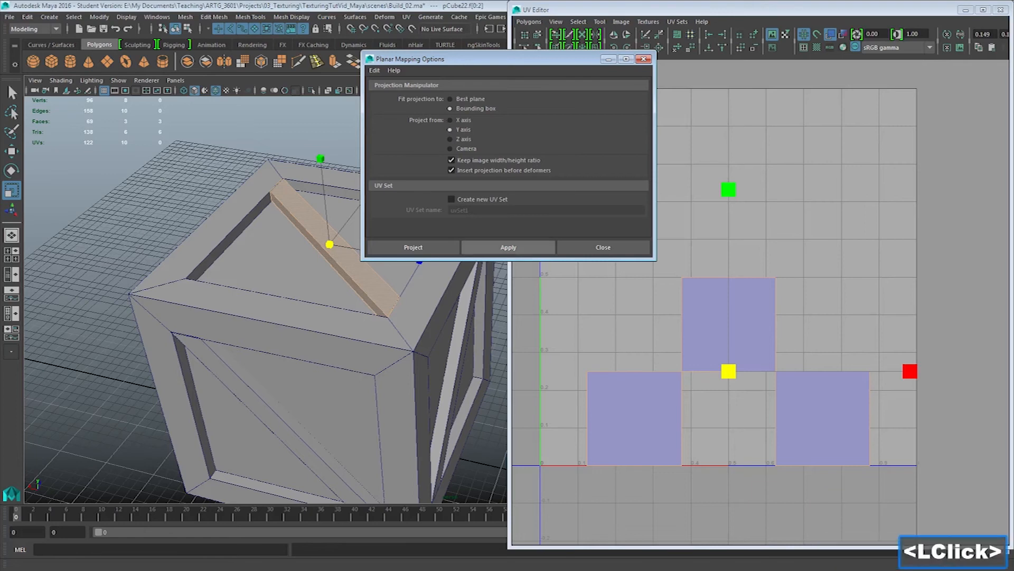
pyautogui.click(508, 247)
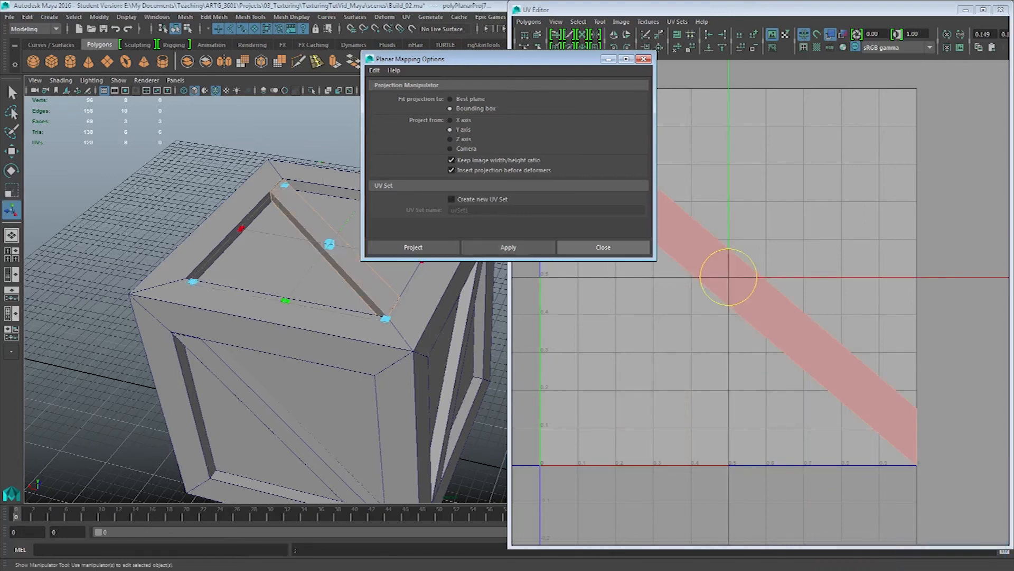
pyautogui.moveTo(492, 59); pyautogui.dragTo(288, 73)
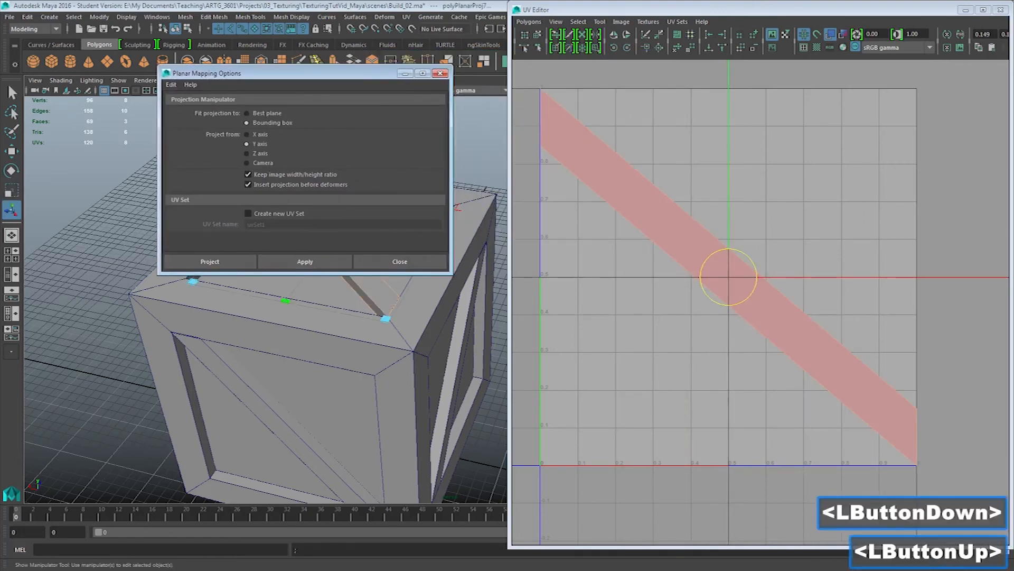
# Select all UVs of the top plank, flip them in U and display the checker texture again
pyautogui.moveTo(624, 153); pyautogui.dragTo(671, 154, button='right')
pyautogui.moveTo(525, 80); pyautogui.dragTo(949, 486)
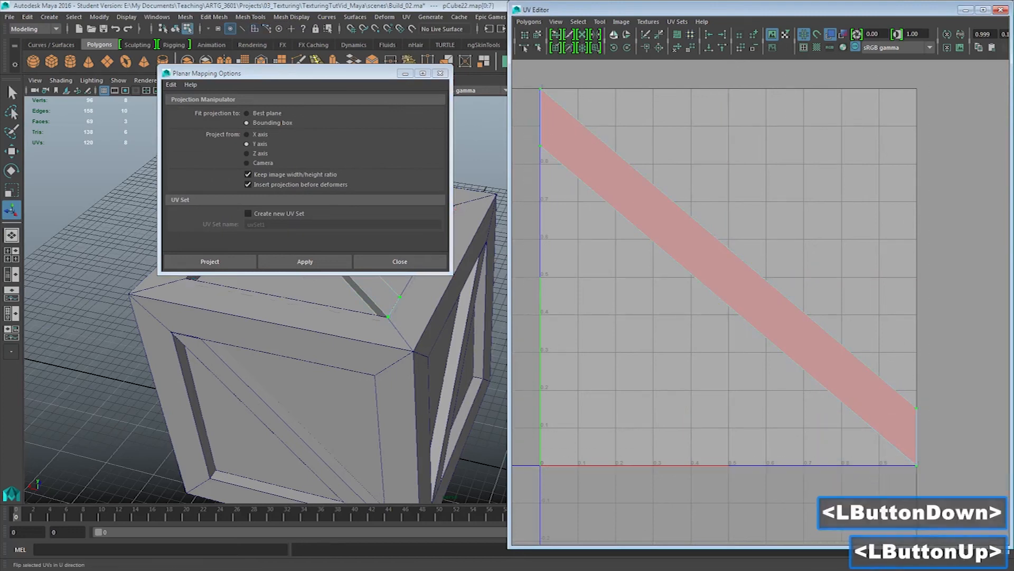
pyautogui.click(613, 34)
pyautogui.keyDown('alt'); pyautogui.moveTo(265, 344); pyautogui.dragTo(317, 404, button='middle'); pyautogui.keyUp('alt')
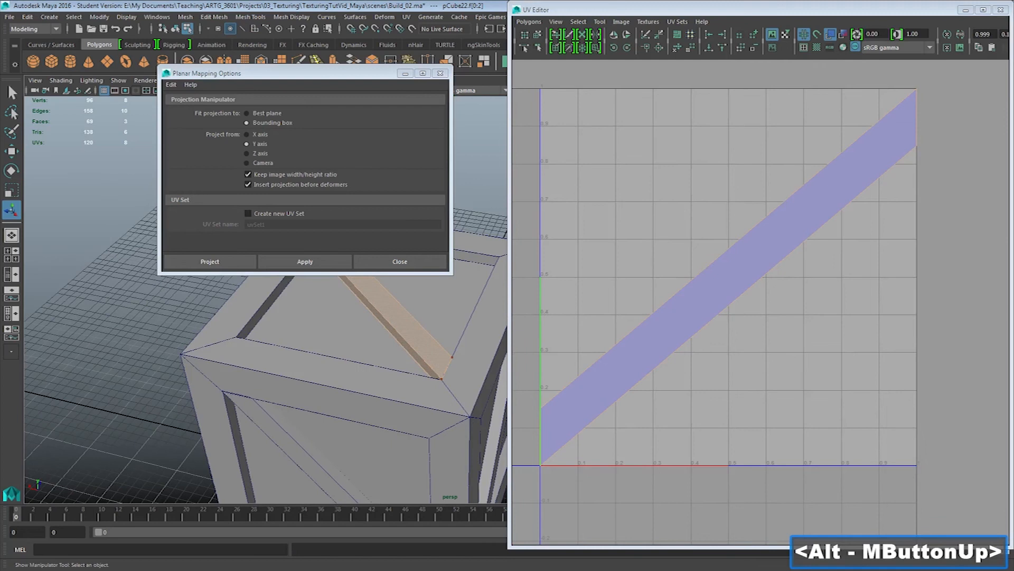
pyautogui.click(817, 47)
# Try to spread the UVs of the plank's two outer long edges by scaling them in V, and undo the scaling
pyautogui.keyDown('alt'); pyautogui.moveTo(343, 275); pyautogui.dragTo(395, 256); pyautogui.keyUp('alt')
pyautogui.rightClick(395, 255)
pyautogui.moveTo(395, 255); pyautogui.dragTo(447, 240, button='right')
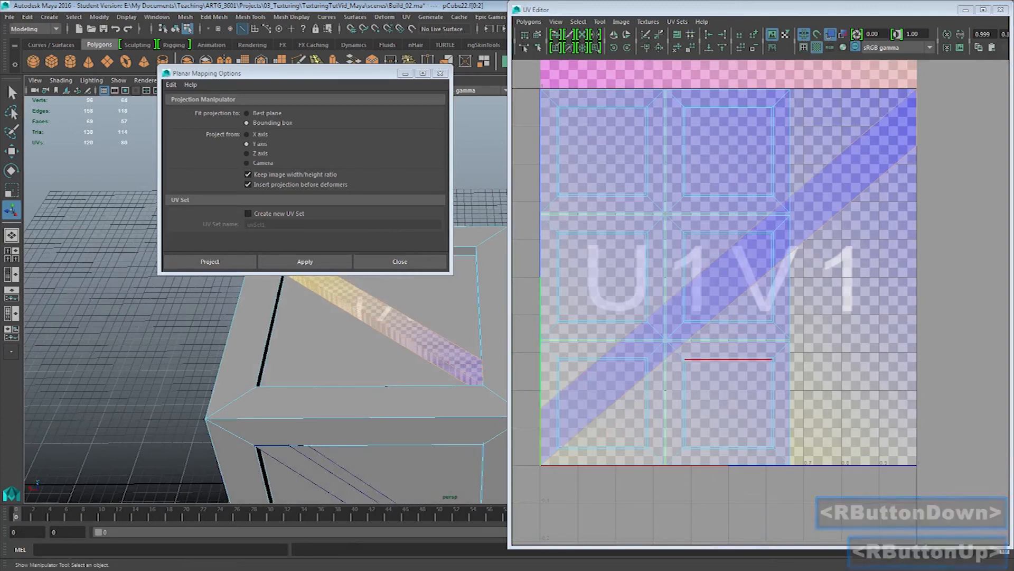
pyautogui.click(384, 335)
pyautogui.keyDown('alt'); pyautogui.moveTo(384, 335); pyautogui.dragTo(377, 307); pyautogui.keyUp('alt')
pyautogui.keyDown('alt'); pyautogui.moveTo(378, 306); pyautogui.dragTo(396, 311, button='right'); pyautogui.keyUp('alt')
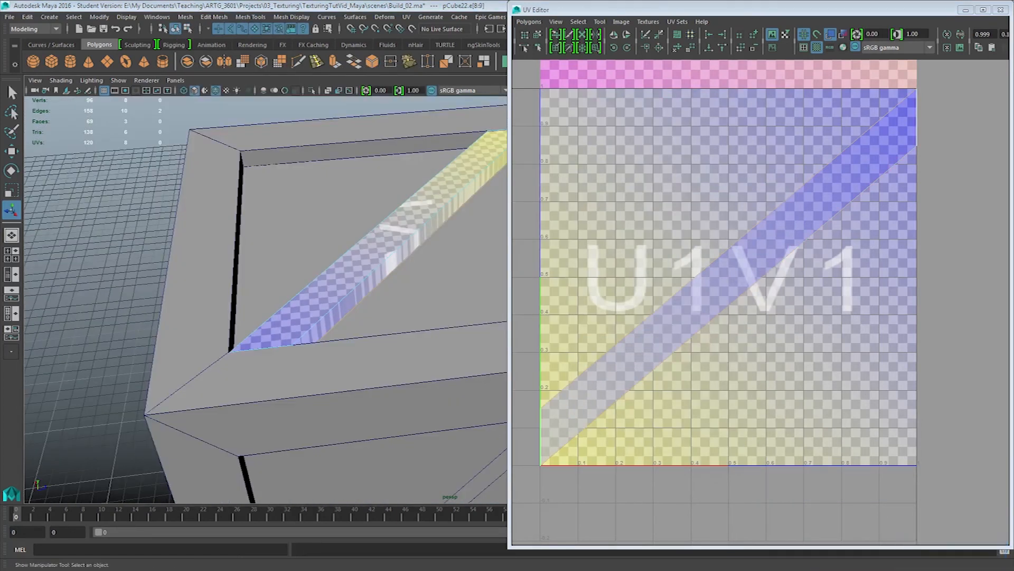
pyautogui.press('r')
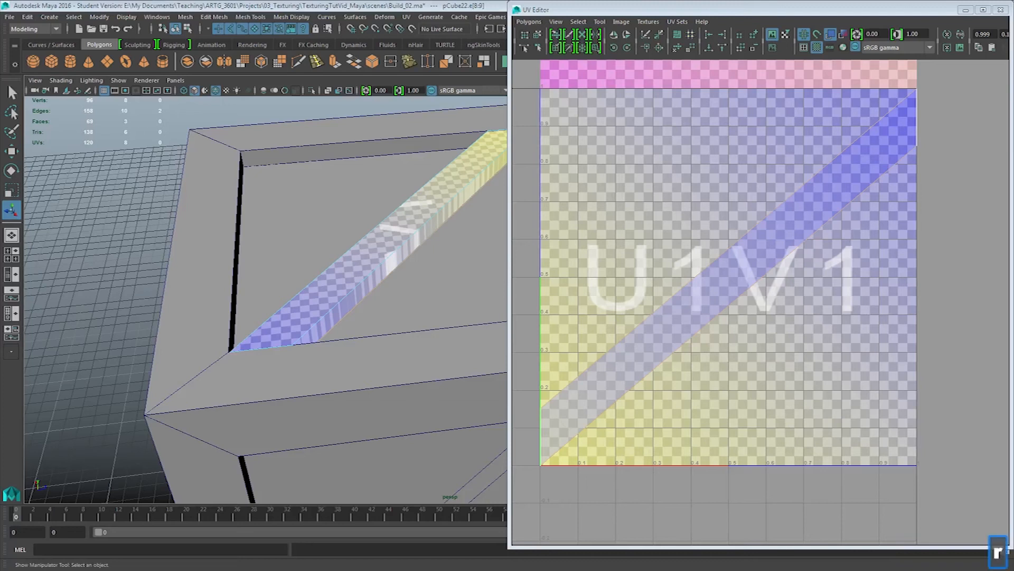
pyautogui.press('r')
pyautogui.moveTo(729, 95); pyautogui.dragTo(729, 62)
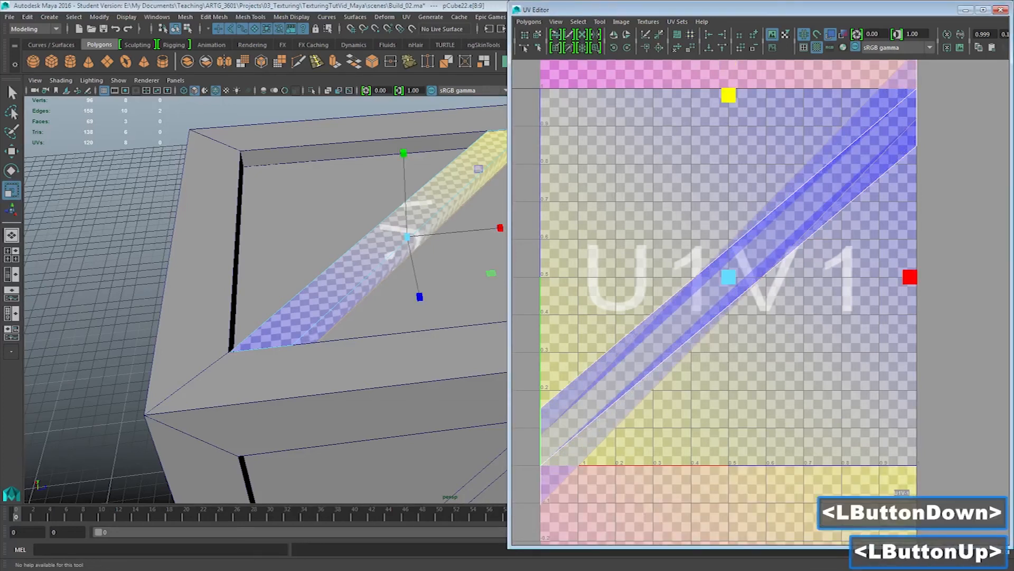
pyautogui.hotkey('ctrl', 'z')
# Select one outer long edge of the plank and move its UVs down in V to about 0.3
pyautogui.click(761, 278)
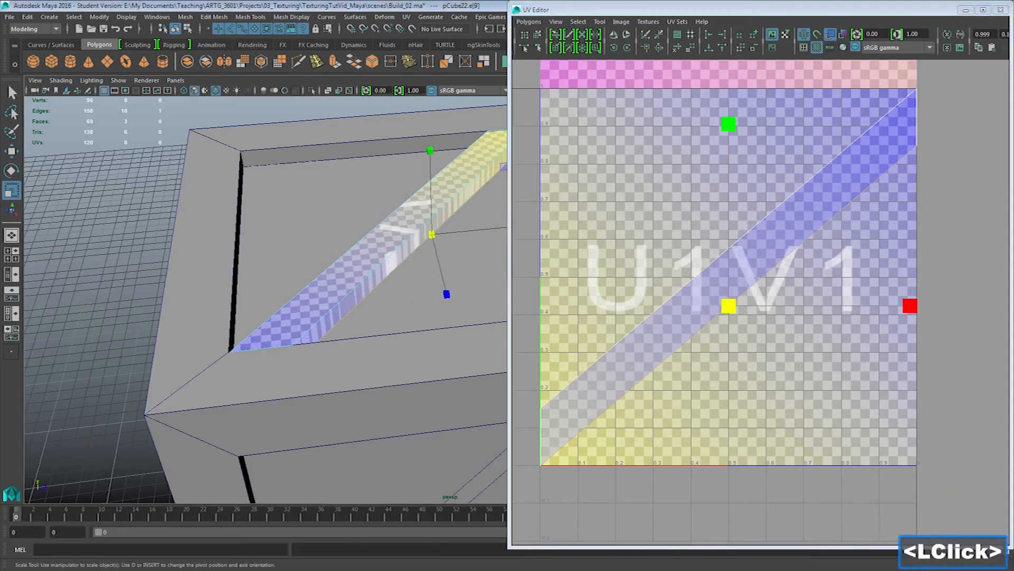
pyautogui.press('w')
pyautogui.moveTo(728, 117); pyautogui.dragTo(729, 151)
pyautogui.moveTo(729, 349); pyautogui.dragTo(729, 353)
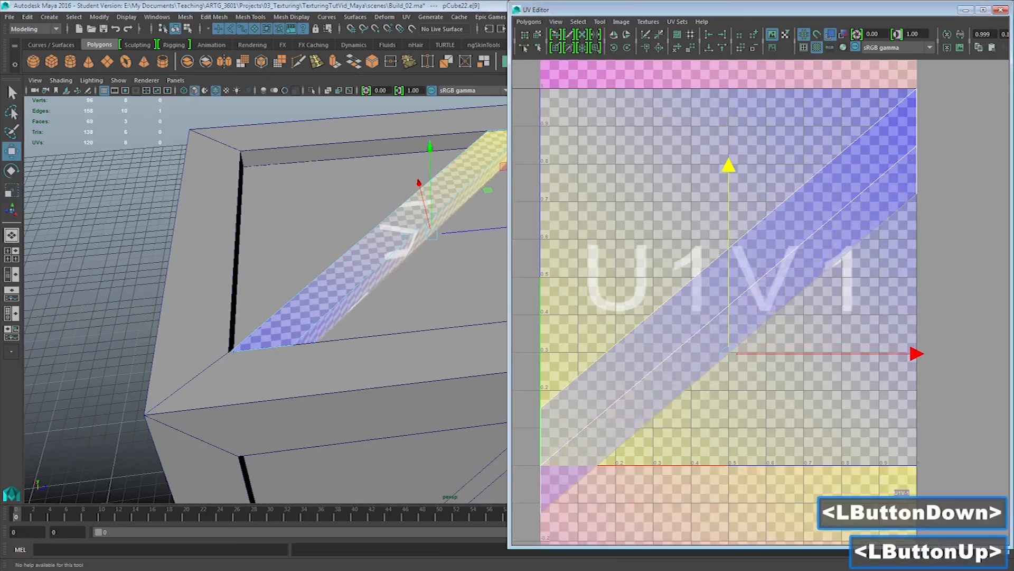
# Select the plank's opposite outer long edge and move its UVs up and slightly toward lower U to even out the checkers
pyautogui.keyDown('alt'); pyautogui.moveTo(286, 327); pyautogui.dragTo(317, 343); pyautogui.keyUp('alt')
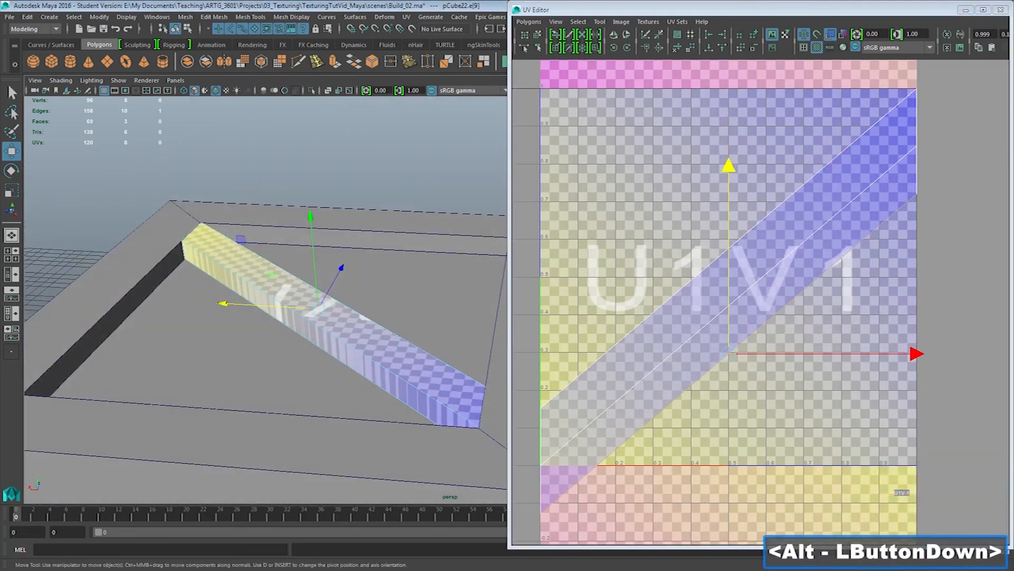
pyautogui.click(317, 342)
pyautogui.moveTo(729, 248); pyautogui.dragTo(729, 201)
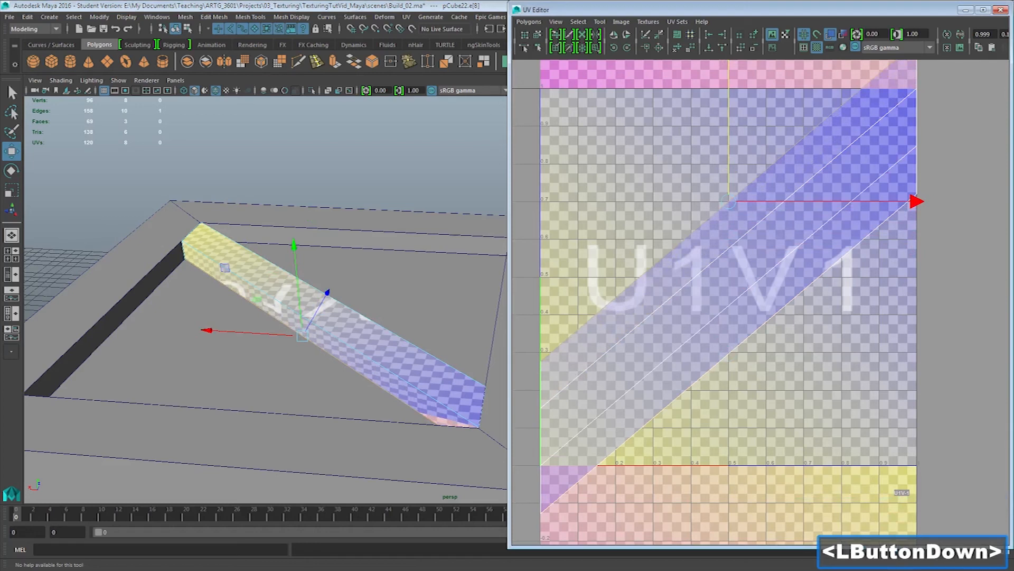
pyautogui.keyDown('alt'); pyautogui.moveTo(265, 334); pyautogui.dragTo(359, 296); pyautogui.keyUp('alt')
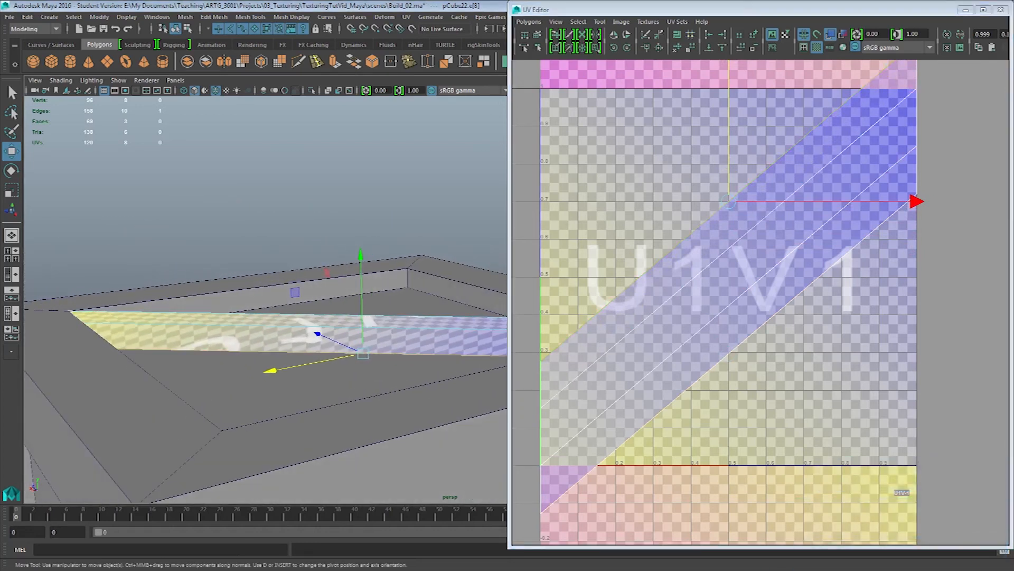
pyautogui.moveTo(729, 201)
pyautogui.mouseDown()
pyautogui.moveTo(738, 191)
pyautogui.moveTo(714, 212)
pyautogui.mouseUp()
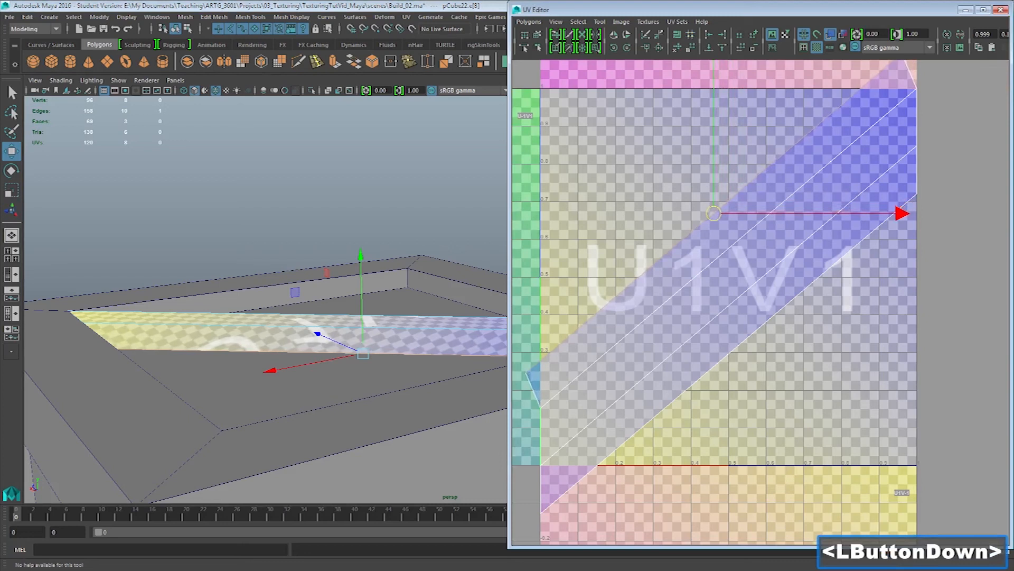
pyautogui.moveTo(714, 214); pyautogui.dragTo(713, 216)
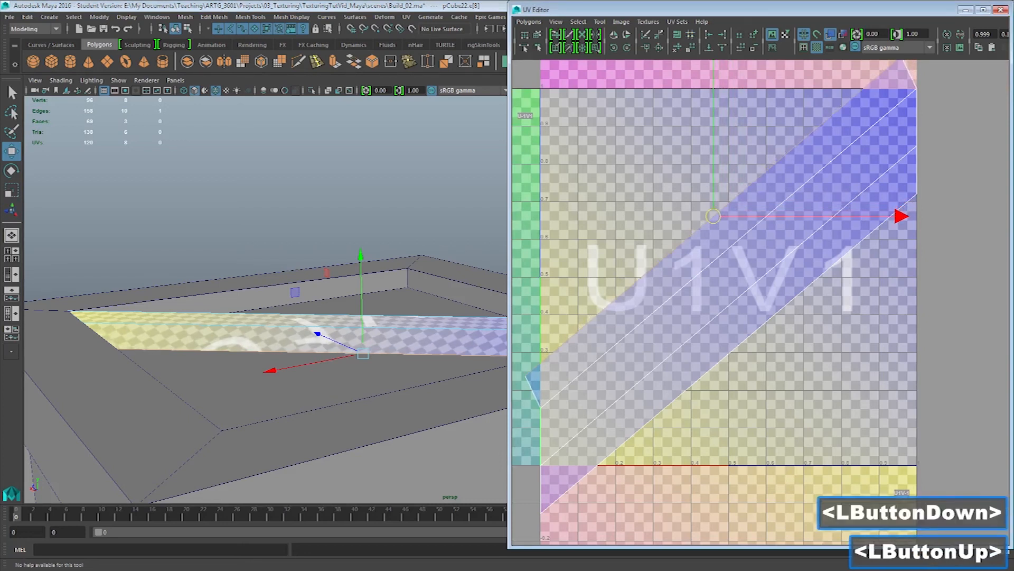
# Shift the UVs of the plank's first long edge slightly toward higher U and V to straighten that side's checkers
pyautogui.doubleClick(768, 319)
pyautogui.moveTo(768, 319); pyautogui.dragTo(766, 292, button='right')
pyautogui.click(767, 320)
pyautogui.keyDown('alt'); pyautogui.moveTo(423, 317); pyautogui.dragTo(243, 328); pyautogui.keyUp('alt')
pyautogui.moveTo(729, 353)
pyautogui.mouseDown()
pyautogui.moveTo(746, 354)
pyautogui.moveTo(736, 347)
pyautogui.mouseUp()
pyautogui.keyDown('alt'); pyautogui.moveTo(359, 265); pyautogui.dragTo(359, 317); pyautogui.keyUp('alt')
pyautogui.keyDown('alt'); pyautogui.moveTo(359, 317); pyautogui.dragTo(331, 341, button='middle'); pyautogui.keyUp('alt')
# Return the top plank to object selection and close the UV Editor
pyautogui.moveTo(333, 333); pyautogui.dragTo(364, 301, button='right')
pyautogui.click(359, 301)
pyautogui.keyDown('alt'); pyautogui.moveTo(359, 301); pyautogui.dragTo(394, 251); pyautogui.keyUp('alt')
pyautogui.keyDown('alt'); pyautogui.moveTo(393, 251); pyautogui.dragTo(417, 225, button='middle'); pyautogui.keyUp('alt')
pyautogui.keyDown('alt'); pyautogui.moveTo(417, 226); pyautogui.dragTo(338, 233, button='right'); pyautogui.keyUp('alt')
pyautogui.keyDown('alt'); pyautogui.moveTo(327, 264); pyautogui.dragTo(418, 272); pyautogui.keyUp('alt')
pyautogui.keyDown('alt'); pyautogui.moveTo(417, 272); pyautogui.dragTo(415, 268, button='middle'); pyautogui.keyUp('alt')
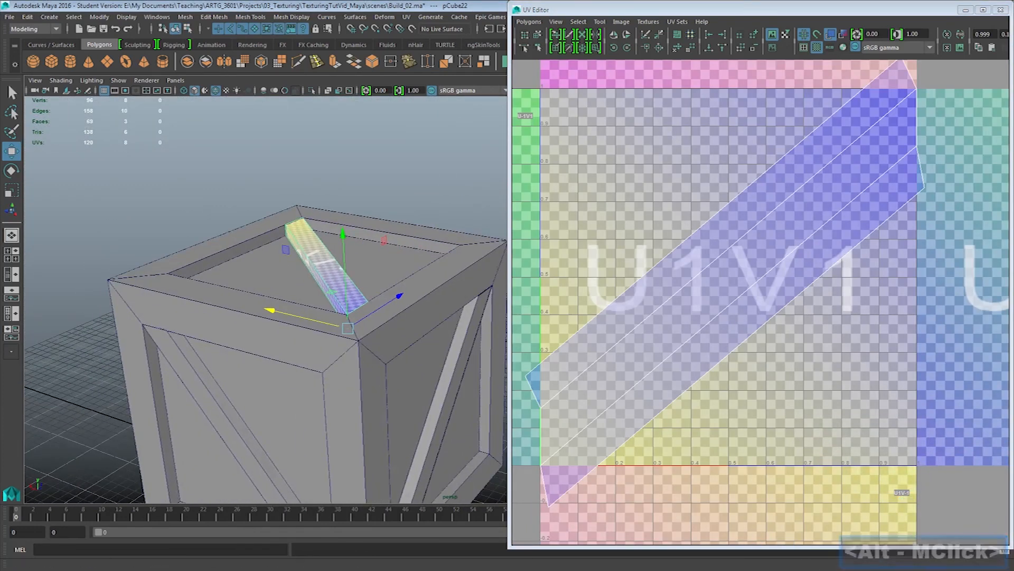
pyautogui.click(1001, 9)
# Duplicate the diagonal plank on the crate's top and rotate the copy to about -90, 27.9 and -90 degrees in X, Y and Z
pyautogui.keyDown('alt'); pyautogui.moveTo(370, 307); pyautogui.dragTo(500, 280, button='middle'); pyautogui.keyUp('alt')
pyautogui.keyDown('alt'); pyautogui.moveTo(500, 280); pyautogui.dragTo(520, 323); pyautogui.keyUp('alt')
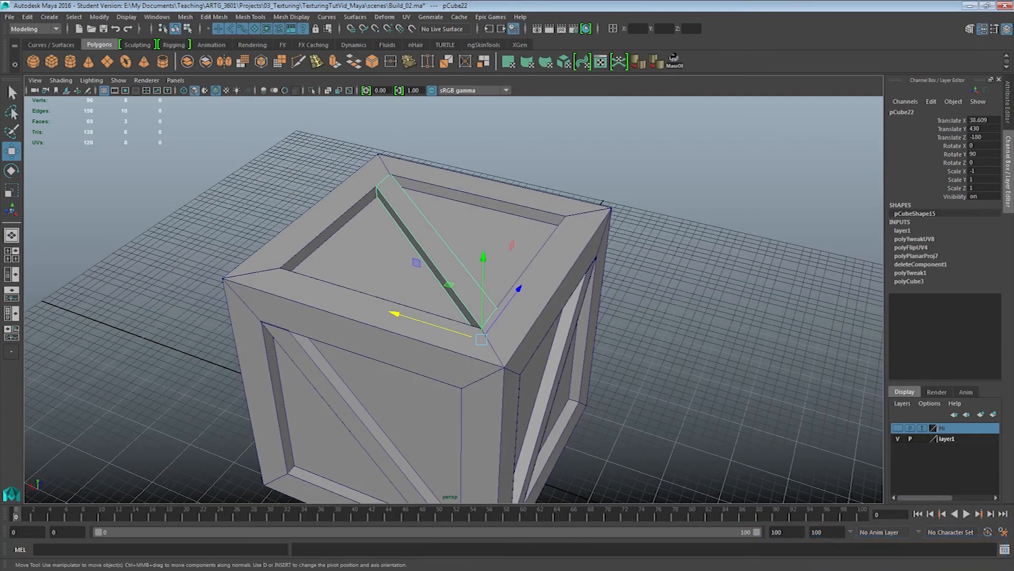
pyautogui.keyDown('alt'); pyautogui.moveTo(476, 317); pyautogui.dragTo(475, 252, button='middle'); pyautogui.keyUp('alt')
pyautogui.hotkey('ctrl', 'd')
pyautogui.press('e')
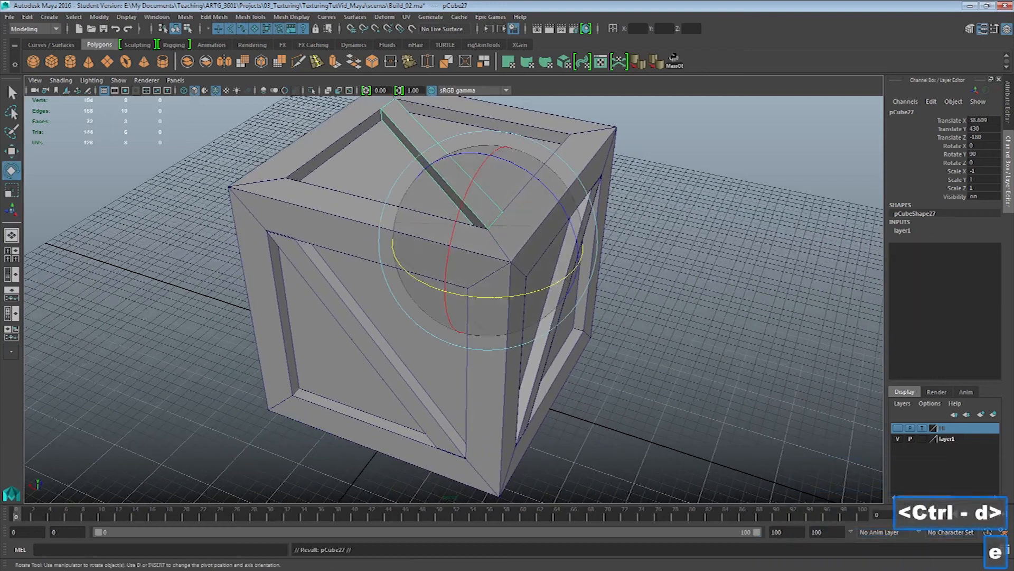
pyautogui.moveTo(478, 172); pyautogui.dragTo(448, 253)
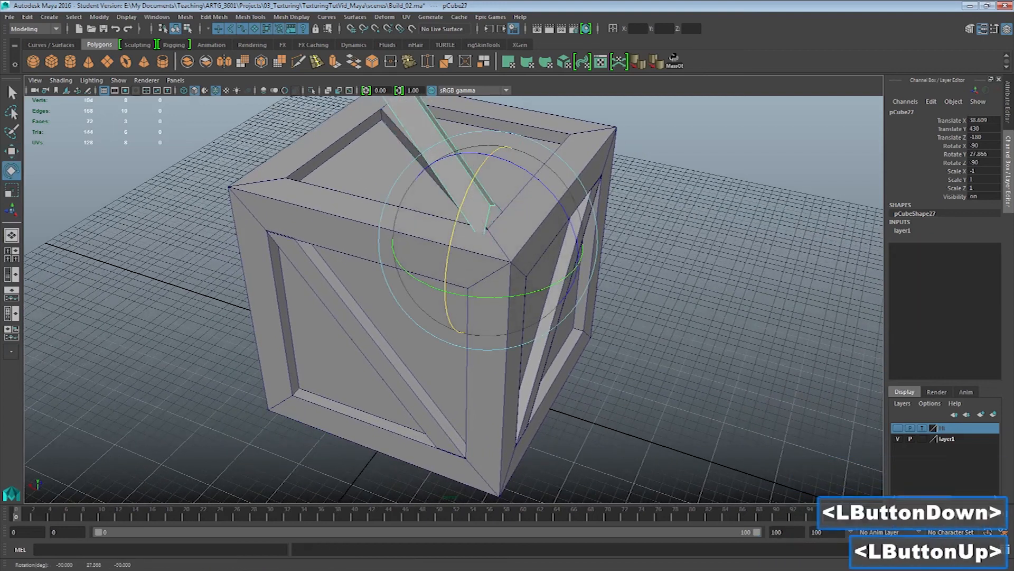
# Try a Rotate Y value of 90 on the plank copy
pyautogui.click(984, 153)
pyautogui.write('90')
pyautogui.press('Return')
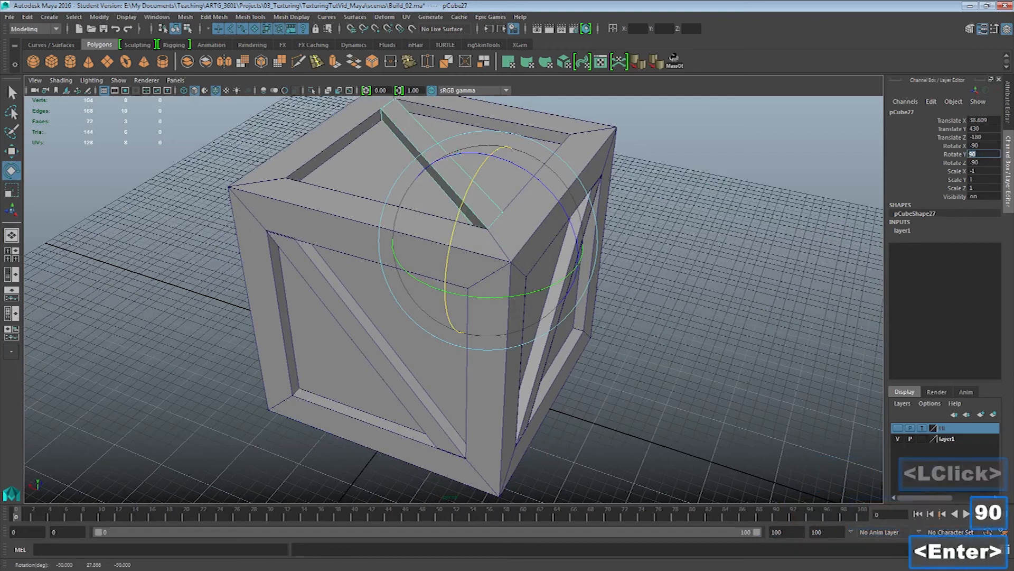
pyautogui.middleClick(497, 206)
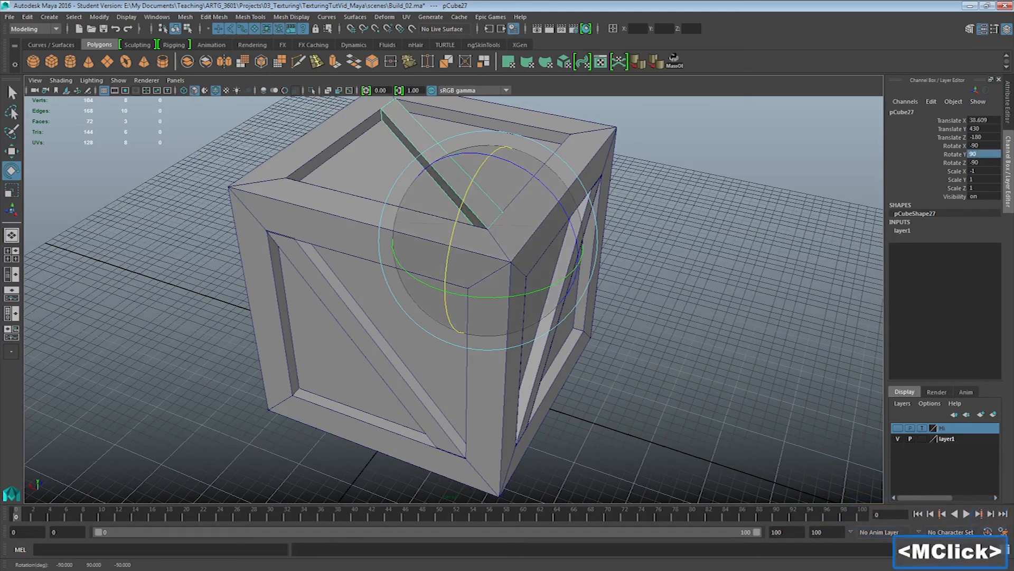
# Rotate the plank copy back toward upright and set its Rotate Y to exactly 0
pyautogui.moveTo(469, 197); pyautogui.dragTo(485, 229)
pyautogui.press('z')
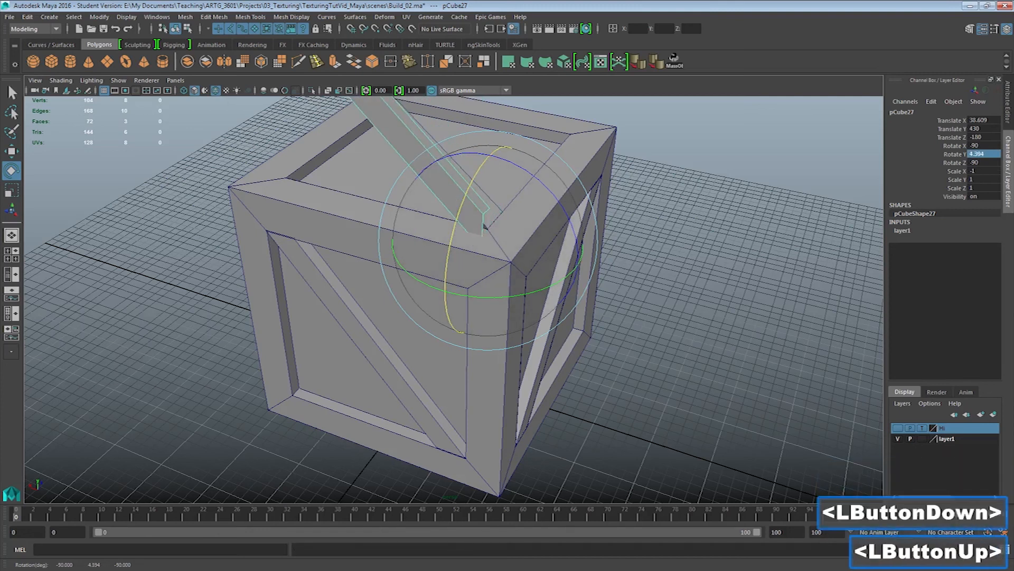
pyautogui.click(984, 154)
pyautogui.write('0')
pyautogui.press('Return')
pyautogui.middleClick(485, 227)
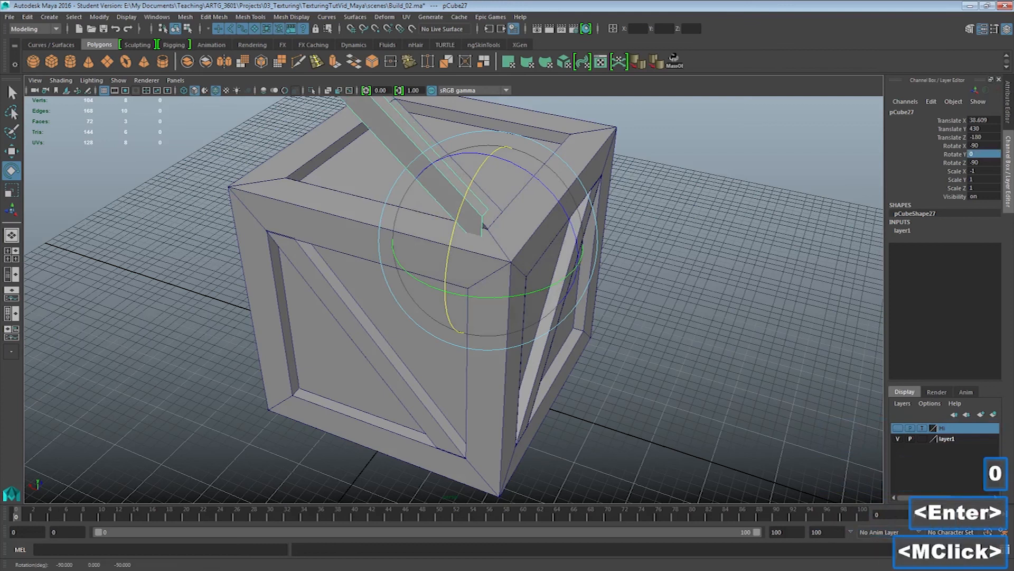
# Move the upright plank copy straight down onto the crate's side, using grid snapping
pyautogui.press('w')
pyautogui.click(351, 28)
pyautogui.moveTo(524, 198); pyautogui.dragTo(539, 181)
pyautogui.moveTo(508, 217); pyautogui.dragTo(475, 248)
pyautogui.moveTo(476, 169); pyautogui.dragTo(471, 439)
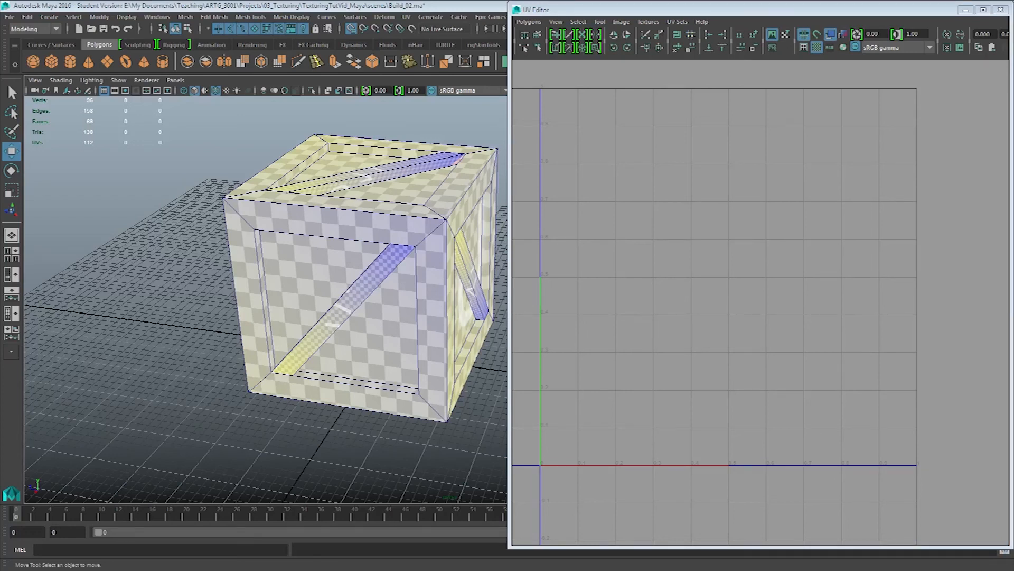
# Select all five diagonal planks together, the one on the crate's top and those on its sides
pyautogui.click(365, 176)
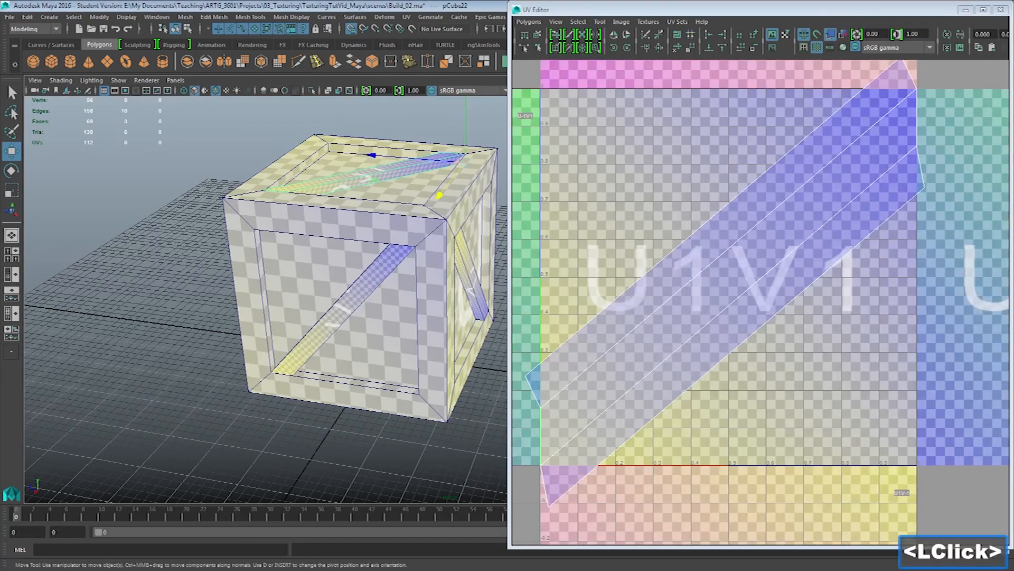
pyautogui.keyDown('shift'); pyautogui.click(343, 308); pyautogui.keyUp('shift')
pyautogui.keyDown('alt'); pyautogui.moveTo(344, 308); pyautogui.dragTo(232, 301); pyautogui.keyUp('alt')
pyautogui.keyDown('shift'); pyautogui.click(439, 280); pyautogui.keyUp('shift')
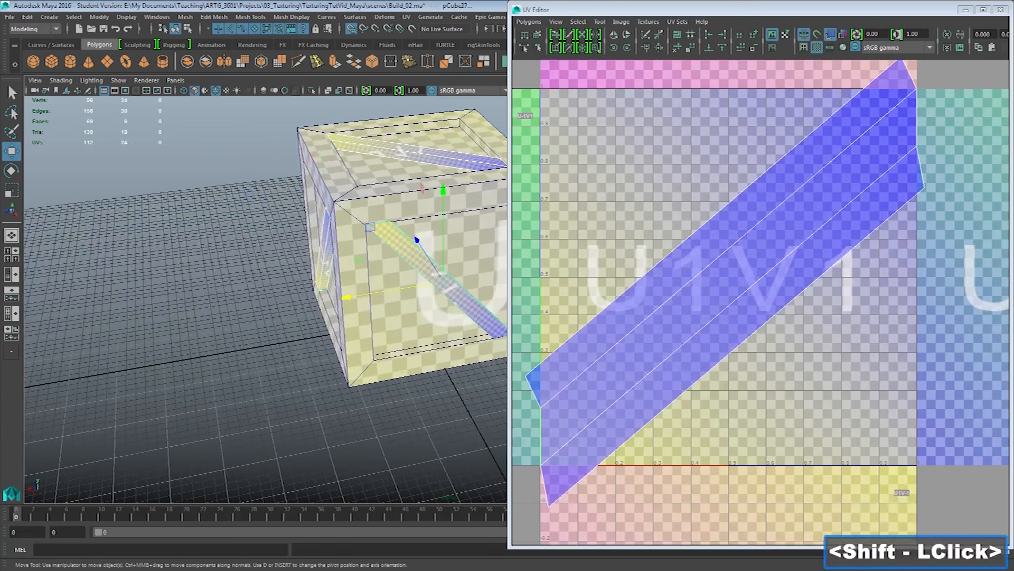
pyautogui.keyDown('alt'); pyautogui.moveTo(439, 280); pyautogui.dragTo(375, 337, button='middle'); pyautogui.keyUp('alt')
pyautogui.keyDown('alt'); pyautogui.moveTo(375, 337); pyautogui.dragTo(274, 303); pyautogui.keyUp('alt')
pyautogui.keyDown('alt'); pyautogui.moveTo(465, 301); pyautogui.dragTo(380, 313, button='middle'); pyautogui.keyUp('alt')
pyautogui.keyDown('shift'); pyautogui.click(421, 312); pyautogui.keyUp('shift')
pyautogui.keyDown('alt'); pyautogui.moveTo(421, 312); pyautogui.dragTo(317, 309); pyautogui.keyUp('alt')
pyautogui.keyDown('alt'); pyautogui.moveTo(317, 309); pyautogui.dragTo(226, 294, button='middle'); pyautogui.keyUp('alt')
pyautogui.keyDown('shift'); pyautogui.click(404, 299); pyautogui.keyUp('shift')
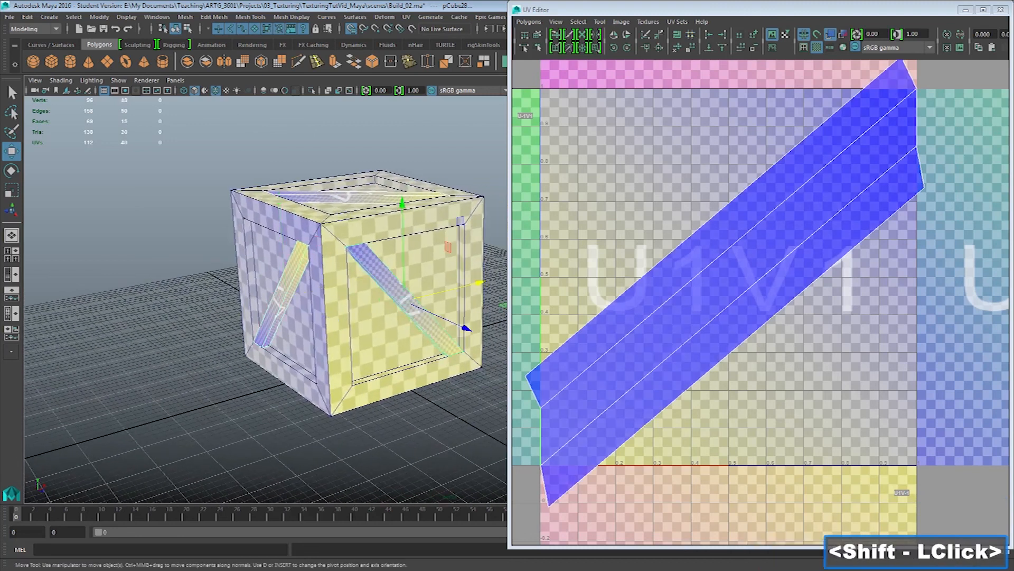
# Switch to UV selection and select the UVs at both ends of the overlapping plank shells
pyautogui.rightClick(729, 244)
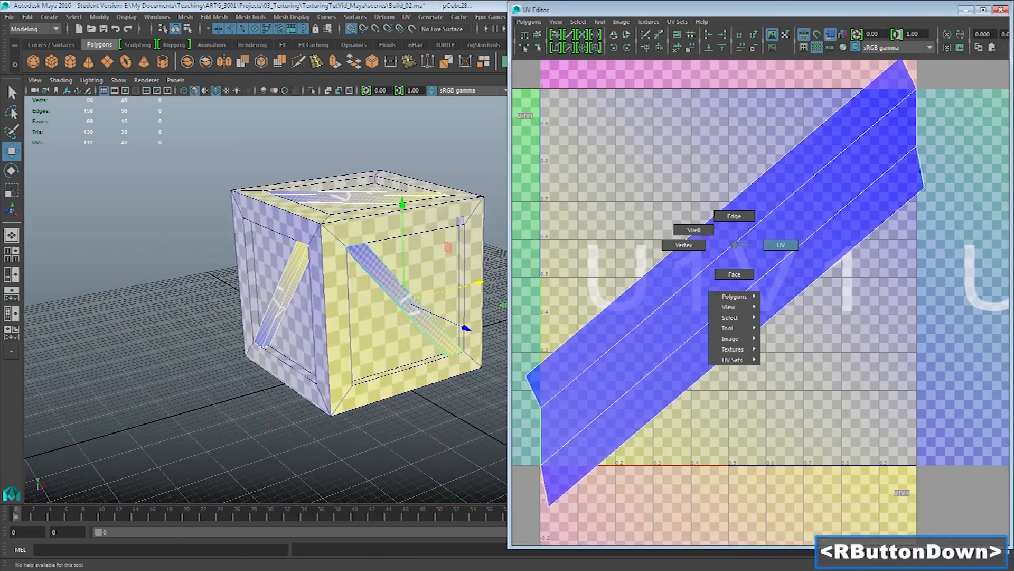
pyautogui.moveTo(523, 360); pyautogui.dragTo(593, 515)
pyautogui.scroll(-1, 593, 514)
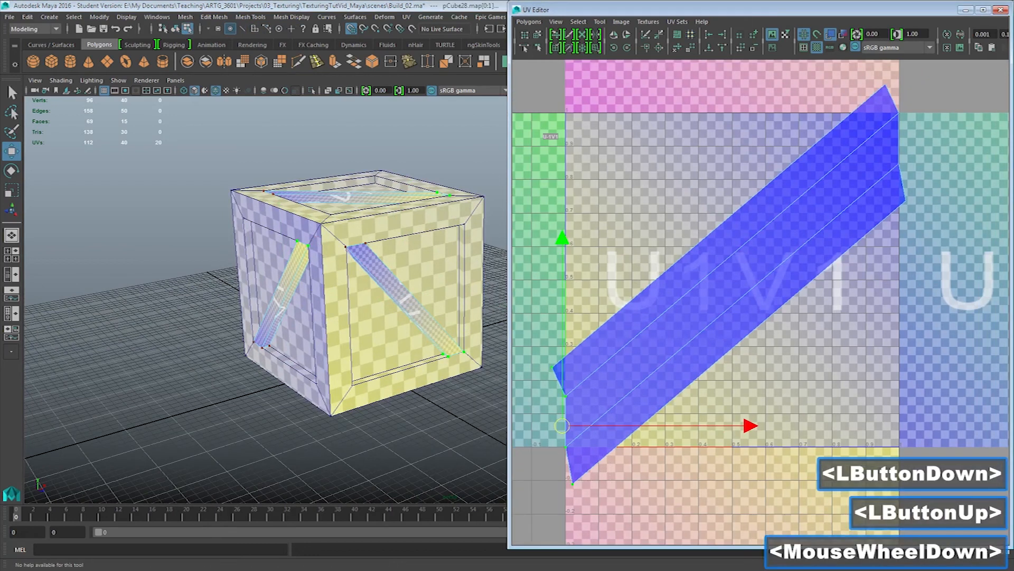
pyautogui.keyDown('shift'); pyautogui.moveTo(947, 226); pyautogui.dragTo(901, 144); pyautogui.keyUp('shift')
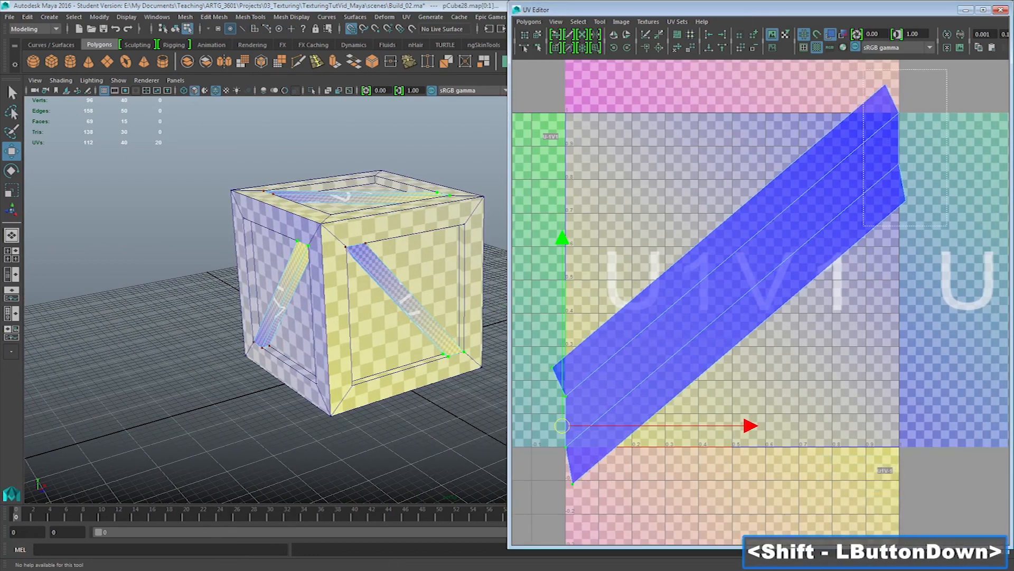
pyautogui.keyDown('shift'); pyautogui.moveTo(864, 70); pyautogui.dragTo(864, 70); pyautogui.keyUp('shift')
# Rotate the overlapping plank shells 45 degrees counterclockwise and fine-tune the angle until their long edges run vertically
pyautogui.press('e')
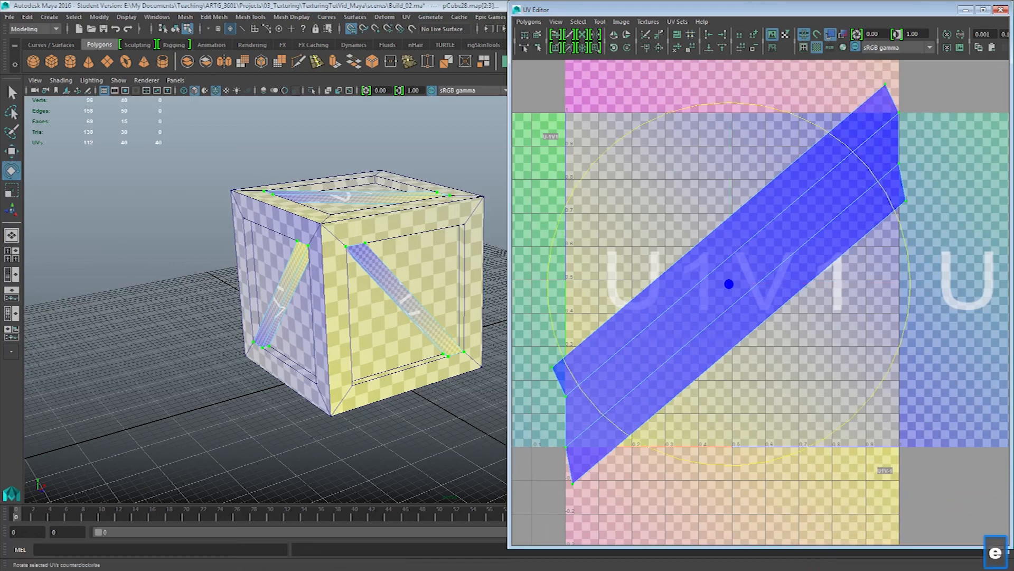
pyautogui.click(614, 47)
pyautogui.click(613, 48)
pyautogui.click(627, 48)
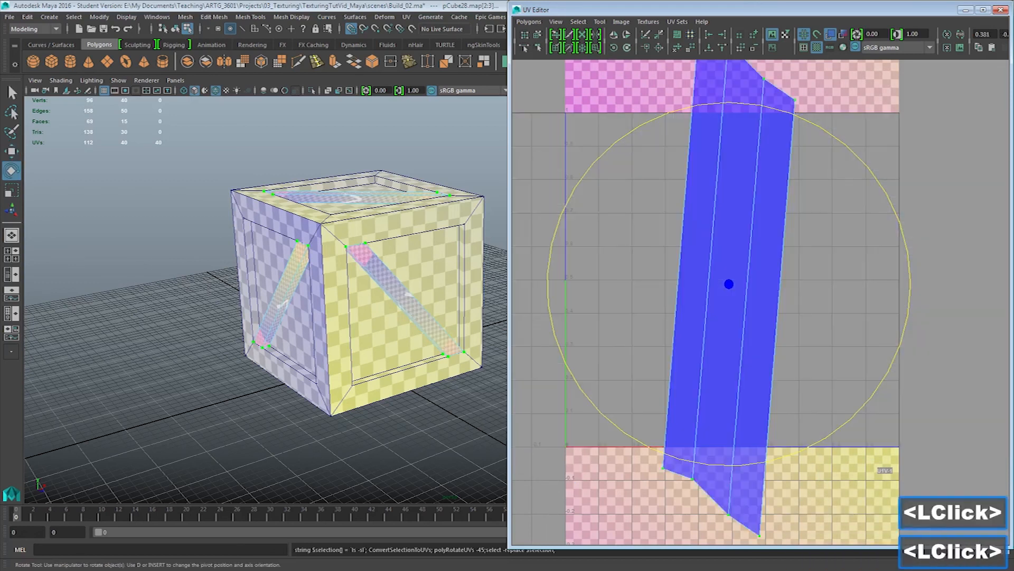
pyautogui.press('e')
pyautogui.moveTo(787, 112); pyautogui.dragTo(774, 108)
# Scale the plank shells down uniformly to about 0.3 in V and place them in the upper free space beside the crate's shells
pyautogui.press('r')
pyautogui.moveTo(729, 285); pyautogui.dragTo(573, 284)
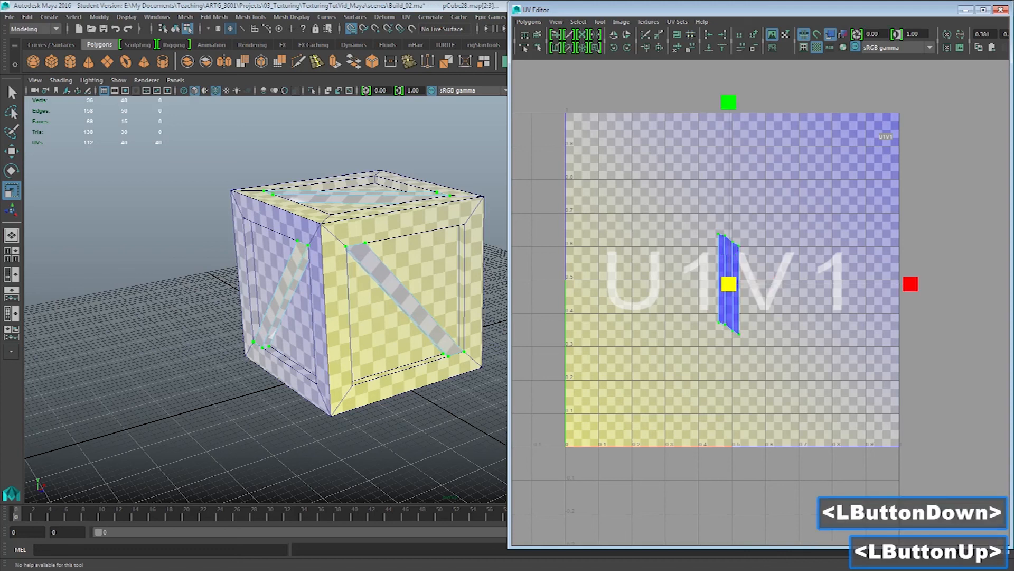
pyautogui.keyDown('shift'); pyautogui.click(433, 275); pyautogui.keyUp('shift')
pyautogui.press('w')
pyautogui.moveTo(729, 284); pyautogui.dragTo(801, 164)
pyautogui.click(352, 29)
# Select all faces of the front plank and move its UV shell about 0.07 toward higher U, beside the stacked shells
pyautogui.keyDown('alt'); pyautogui.moveTo(306, 264); pyautogui.dragTo(391, 296); pyautogui.keyUp('alt')
pyautogui.keyDown('alt'); pyautogui.moveTo(264, 317); pyautogui.dragTo(302, 298, button='middle'); pyautogui.keyUp('alt')
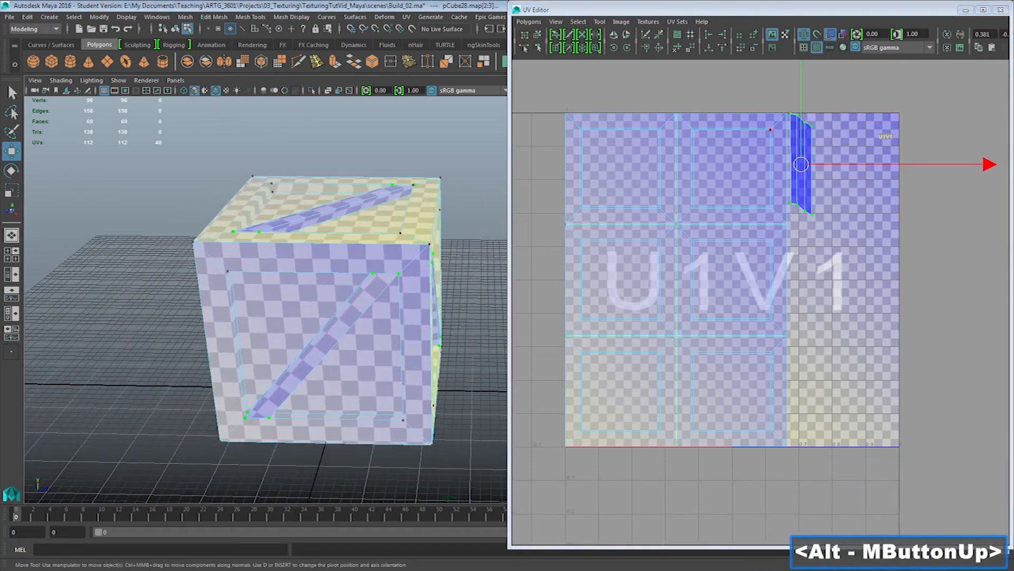
pyautogui.moveTo(355, 256); pyautogui.dragTo(355, 285, button='right')
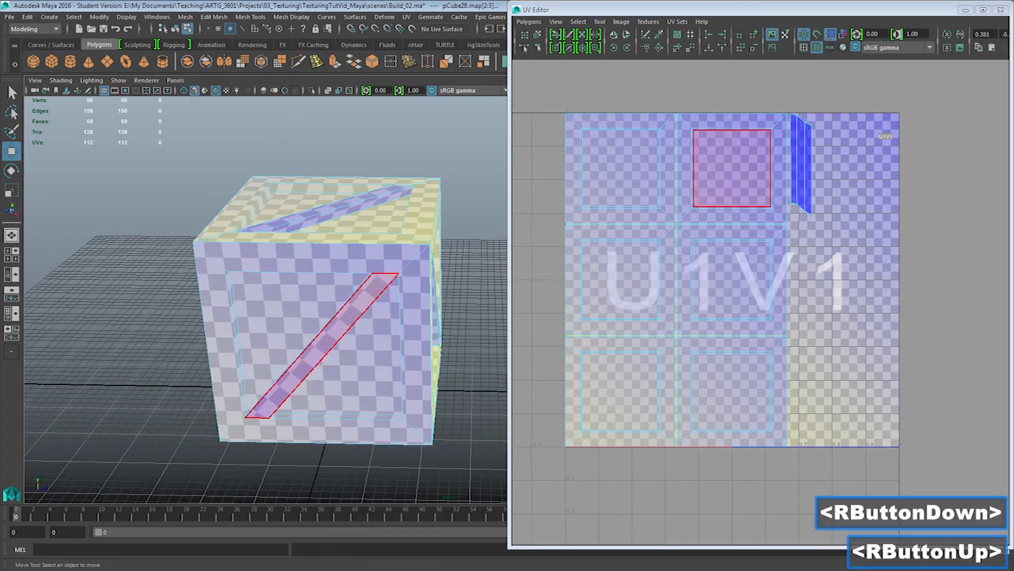
pyautogui.click(348, 312)
pyautogui.doubleClick(347, 313)
pyautogui.moveTo(989, 164); pyautogui.dragTo(1008, 164)
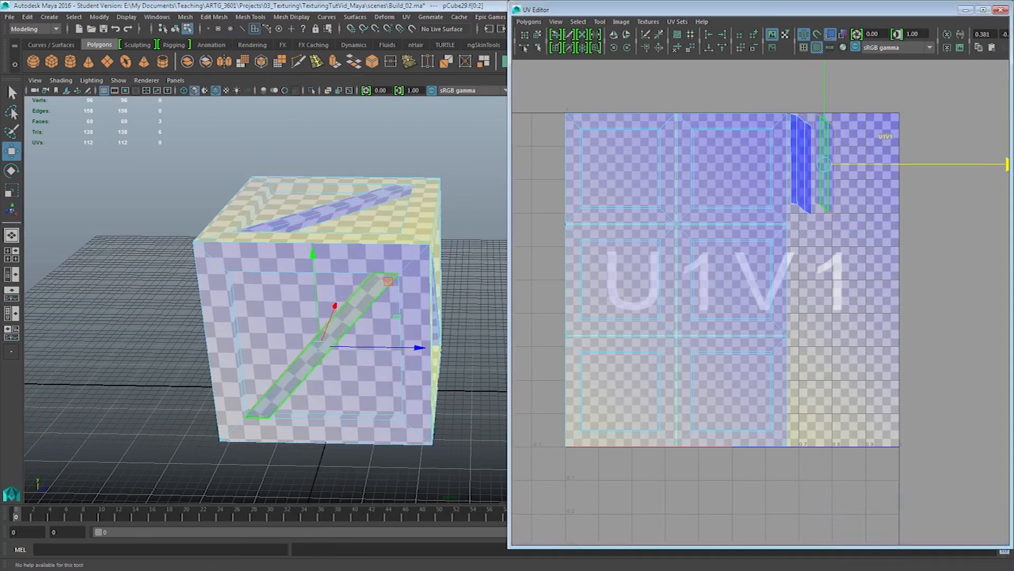
# Select another plank shell from the stack and move it toward higher U as the third shell in the row
pyautogui.rightClick(819, 178)
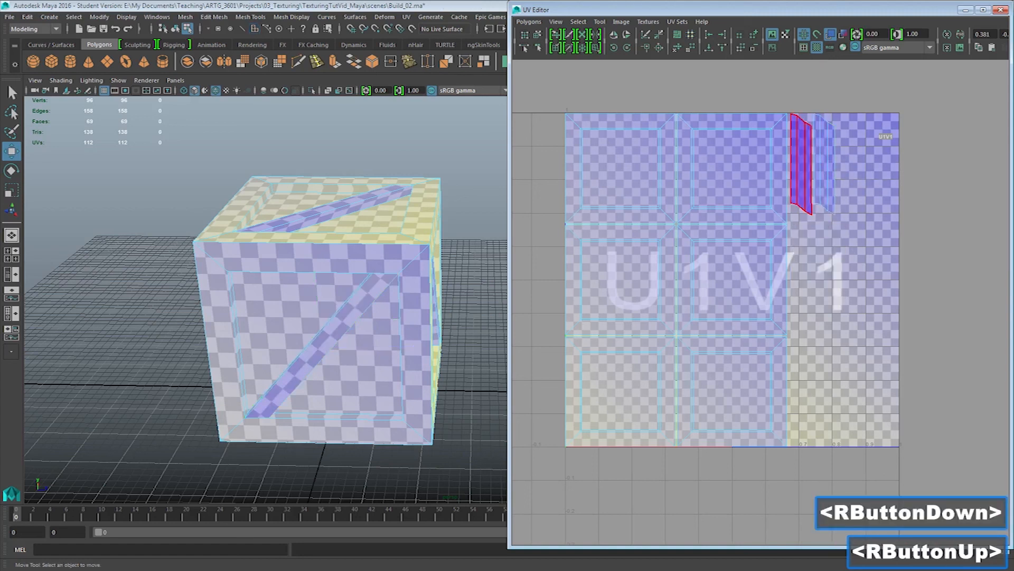
pyautogui.click(816, 163)
pyautogui.moveTo(1007, 164)
pyautogui.mouseDown()
pyautogui.moveTo(984, 164)
pyautogui.moveTo(1012, 164)
pyautogui.mouseUp()
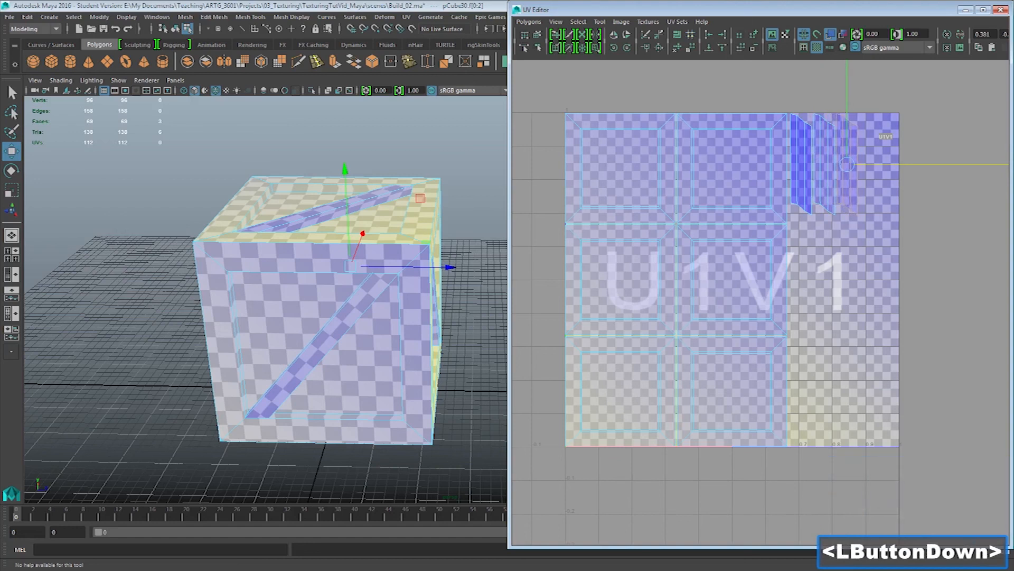
# Move two more stacked plank shells down about 0.3 in V into a second row, and offset one toward higher U beside the other
pyautogui.click(801, 164)
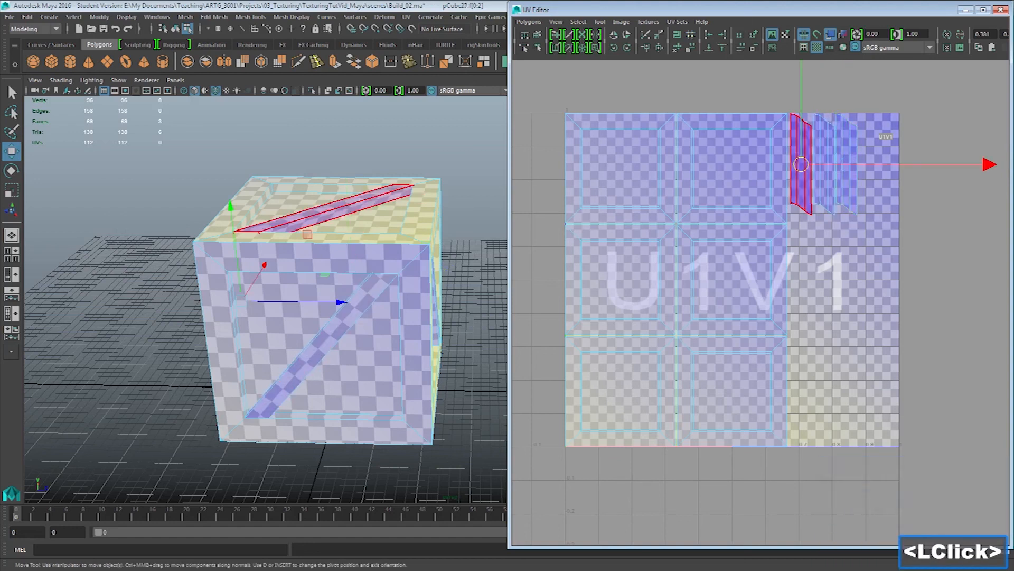
pyautogui.moveTo(800, 118); pyautogui.dragTo(801, 218)
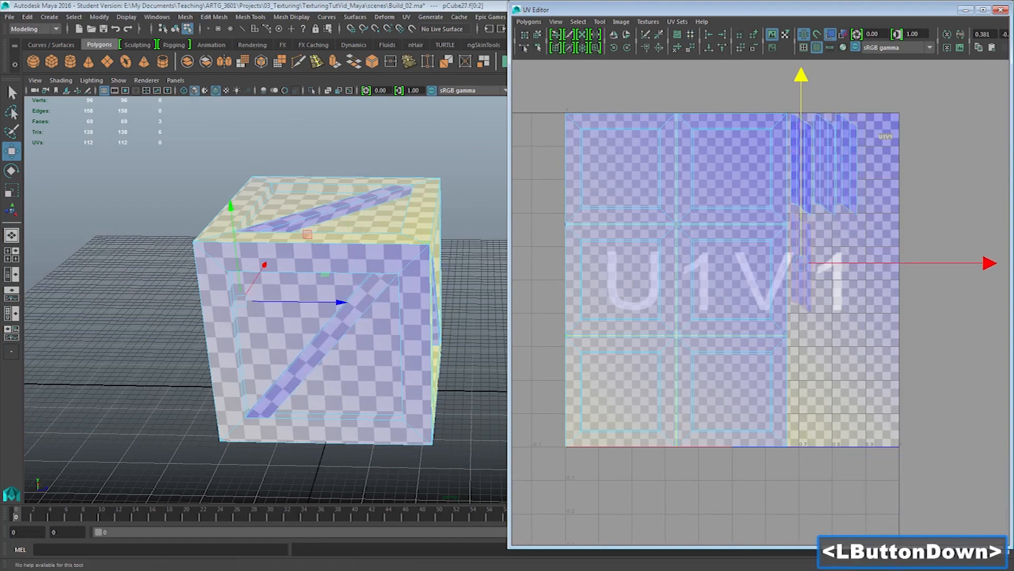
pyautogui.click(801, 169)
pyautogui.moveTo(800, 119); pyautogui.dragTo(801, 197)
pyautogui.moveTo(801, 243); pyautogui.dragTo(801, 262)
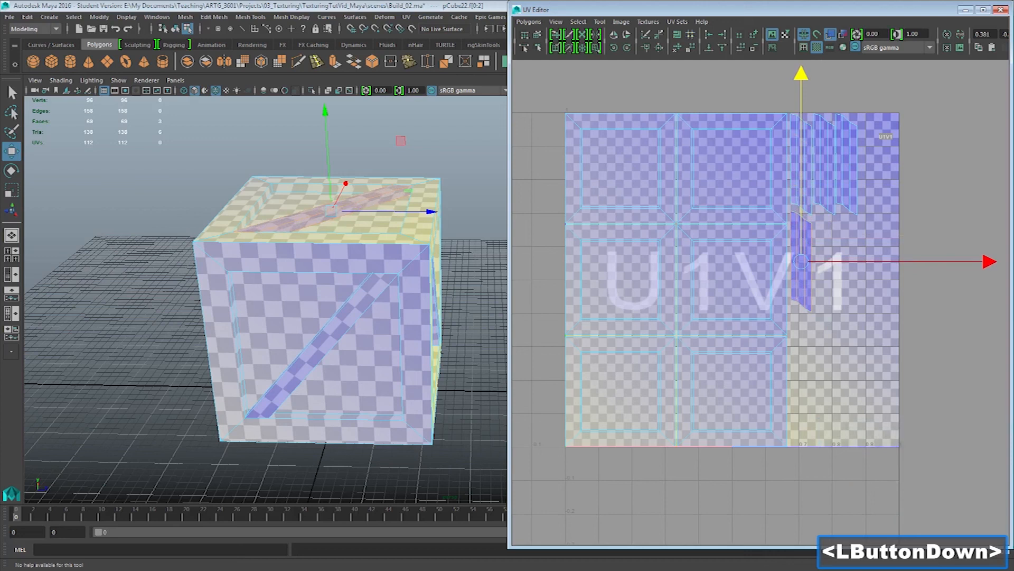
pyautogui.moveTo(851, 261); pyautogui.dragTo(875, 261)
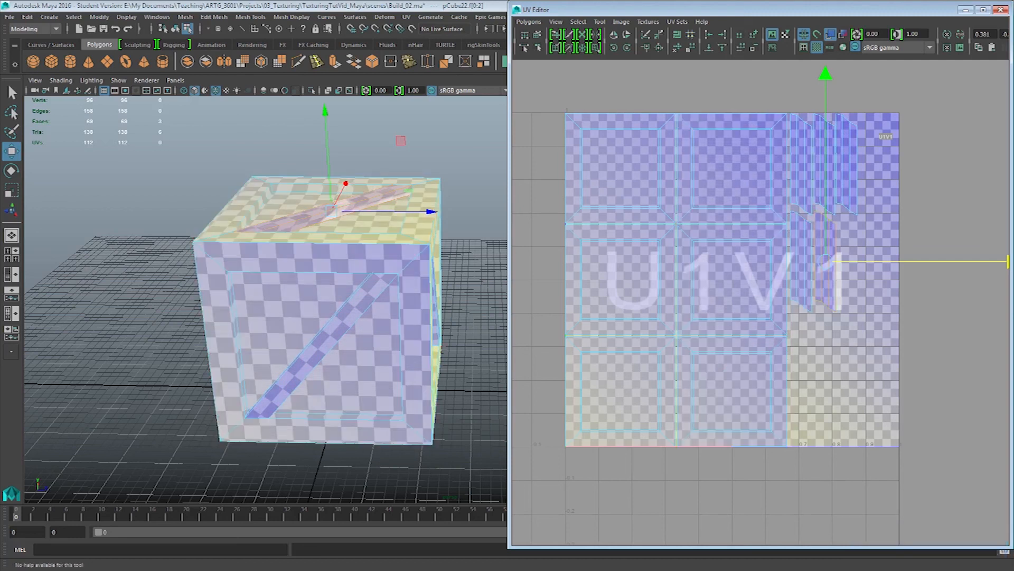
# Check the checker pattern on the crate's sides, return to object selection and deselect everything
pyautogui.keyDown('alt'); pyautogui.moveTo(237, 301); pyautogui.dragTo(409, 298); pyautogui.keyUp('alt')
pyautogui.keyDown('alt'); pyautogui.moveTo(410, 299); pyautogui.dragTo(281, 299, button='middle'); pyautogui.keyUp('alt')
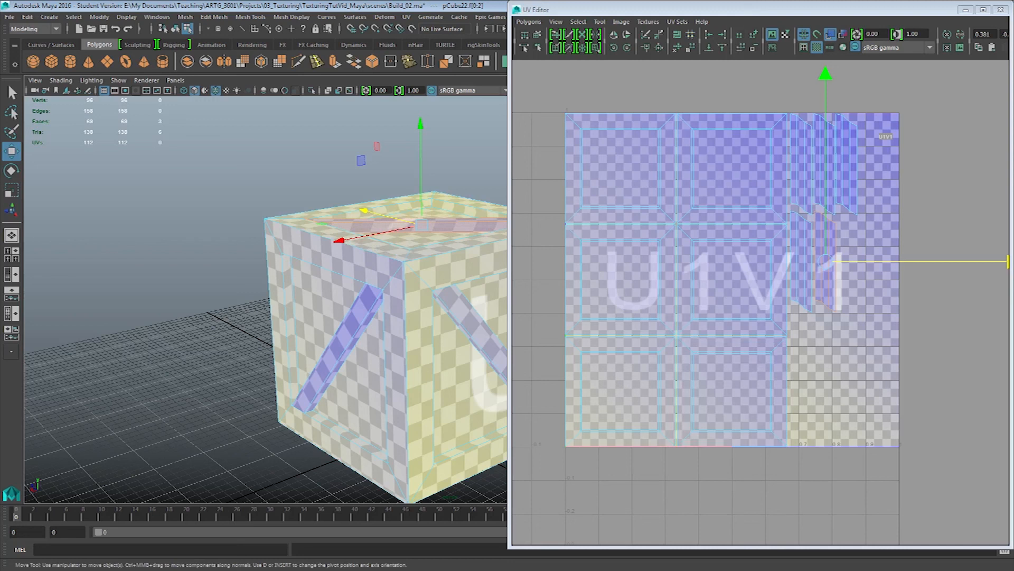
pyautogui.click(740, 10)
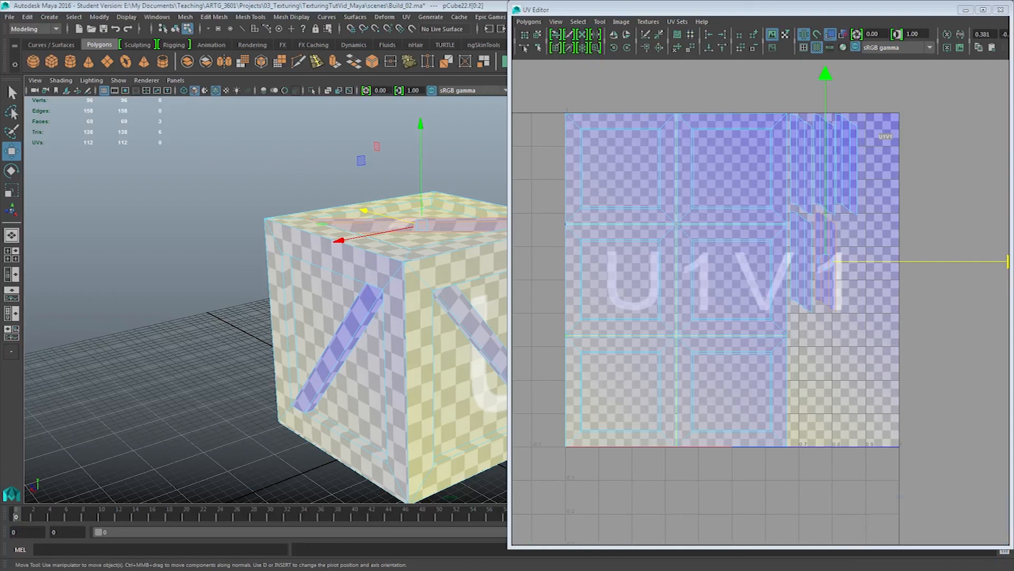
pyautogui.moveTo(431, 217); pyautogui.dragTo(478, 207, button='right')
pyautogui.click(465, 153)
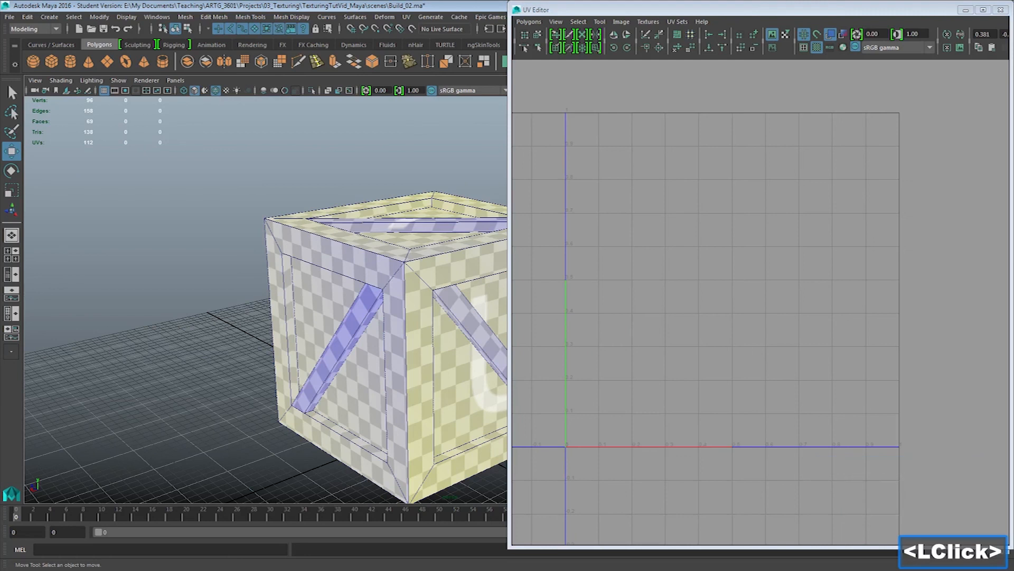